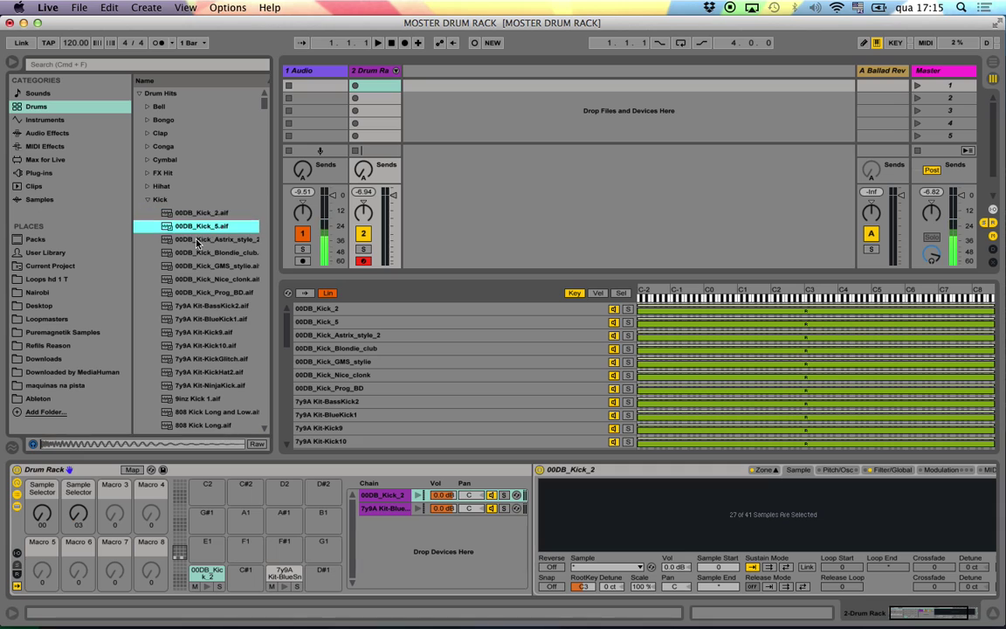
- Audition several kick samples in the Drum Hits library, and collapse the Kick folder
{"action": "left_click", "coordinate": [198, 320]}
{"action": "scroll", "coordinate": [237, 107], "scroll_direction": "down", "scroll_amount": 10}
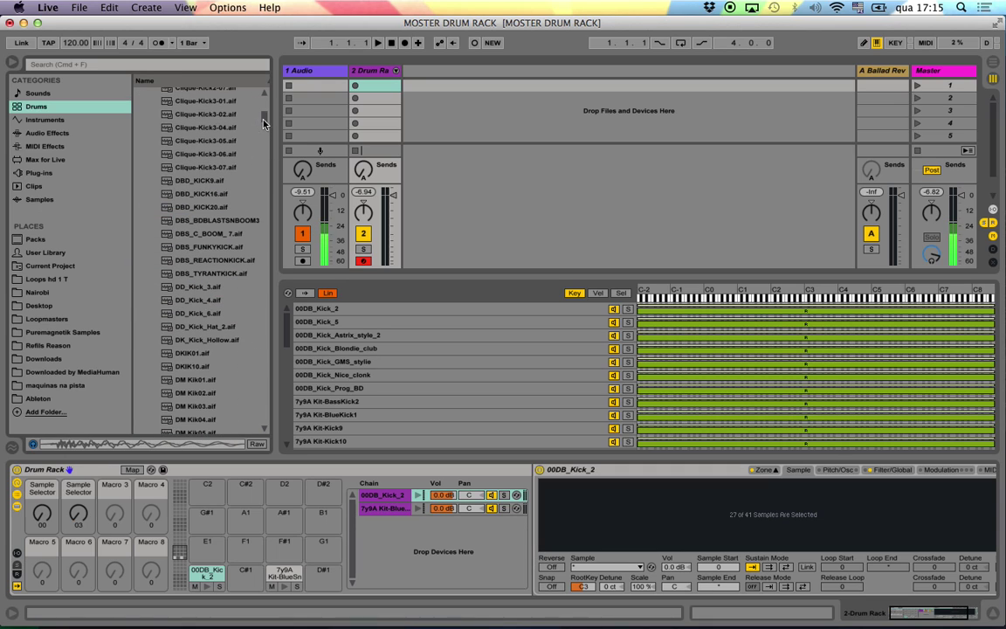
{"action": "left_click", "coordinate": [199, 180]}
{"action": "key", "text": "Down"}
{"action": "key", "text": "Down"}
{"action": "key", "text": "Down"}
{"action": "key", "text": "Down"}
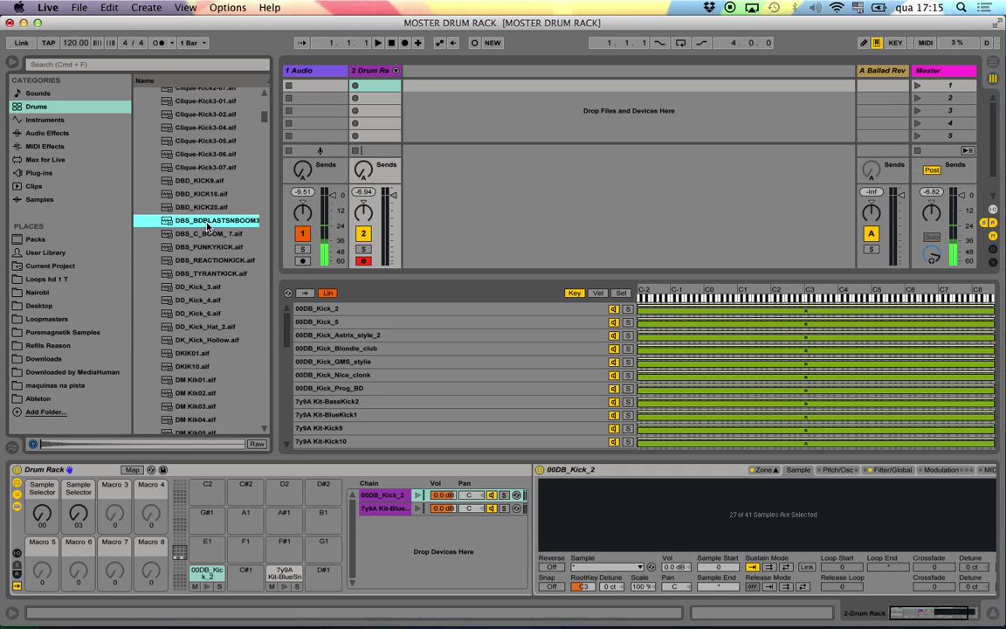
{"action": "scroll", "coordinate": [207, 227], "scroll_direction": "down", "scroll_amount": 3}
{"action": "scroll", "coordinate": [207, 227], "scroll_direction": "up", "scroll_amount": 15}
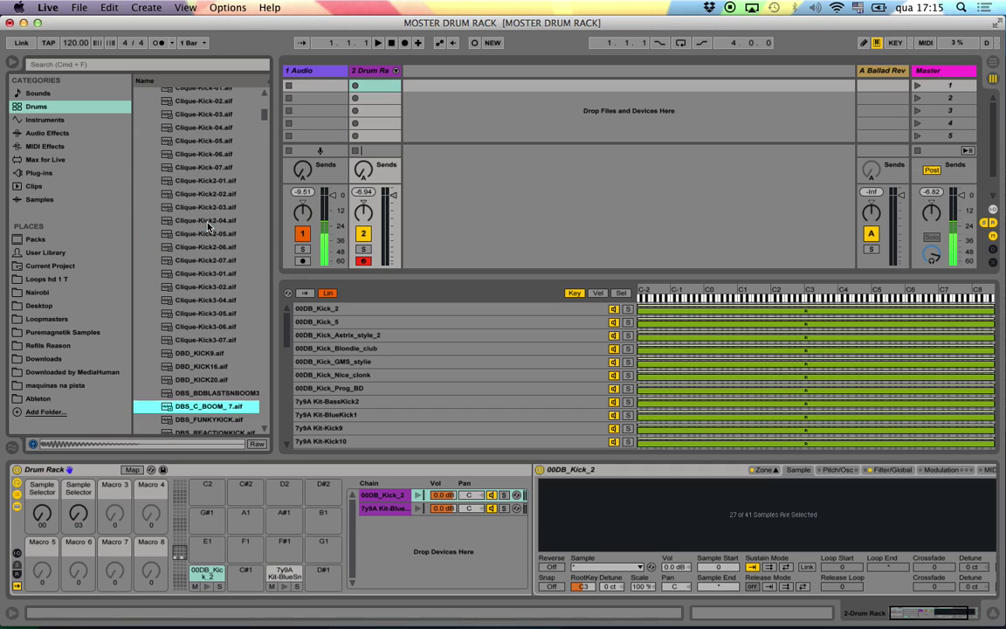
{"action": "scroll", "coordinate": [207, 227], "scroll_direction": "up", "scroll_amount": 10}
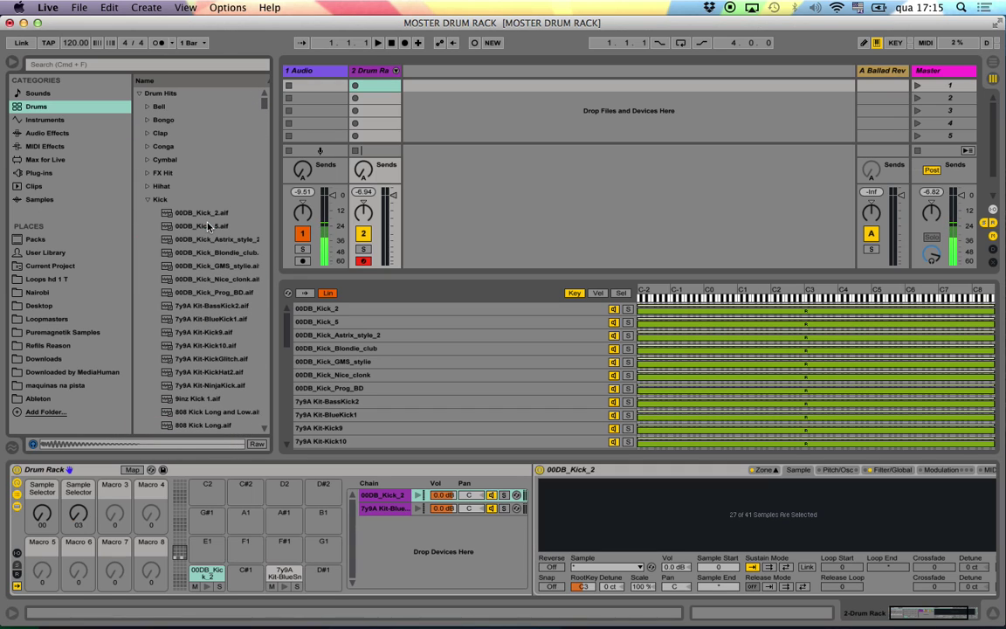
{"action": "left_click", "coordinate": [145, 200]}
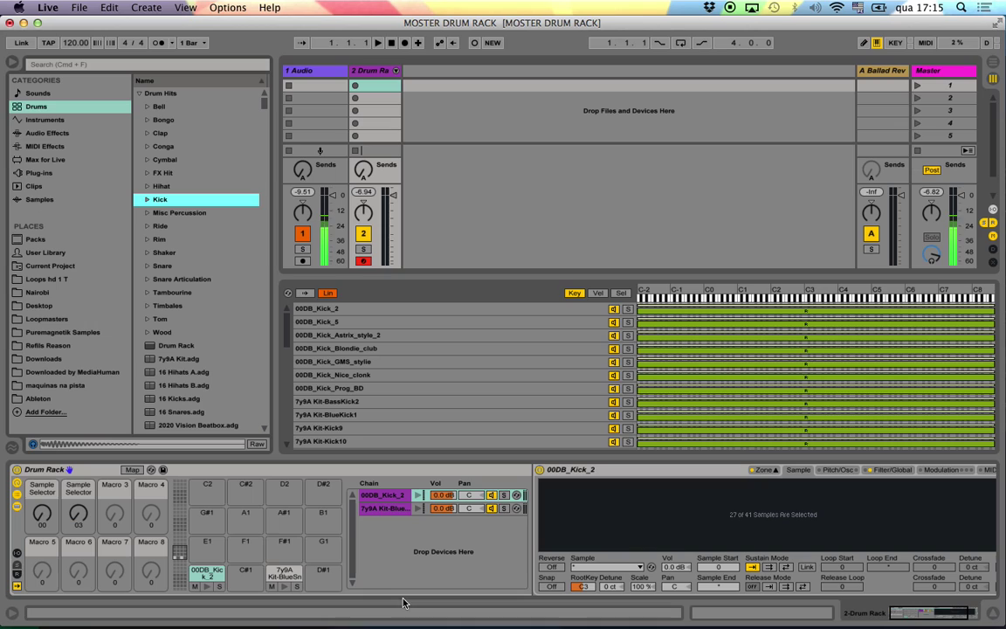
- Play the existing rack's C1 kick pad and sweep its first Sample Selector macro to hear different kicks
{"action": "left_click", "coordinate": [208, 577]}
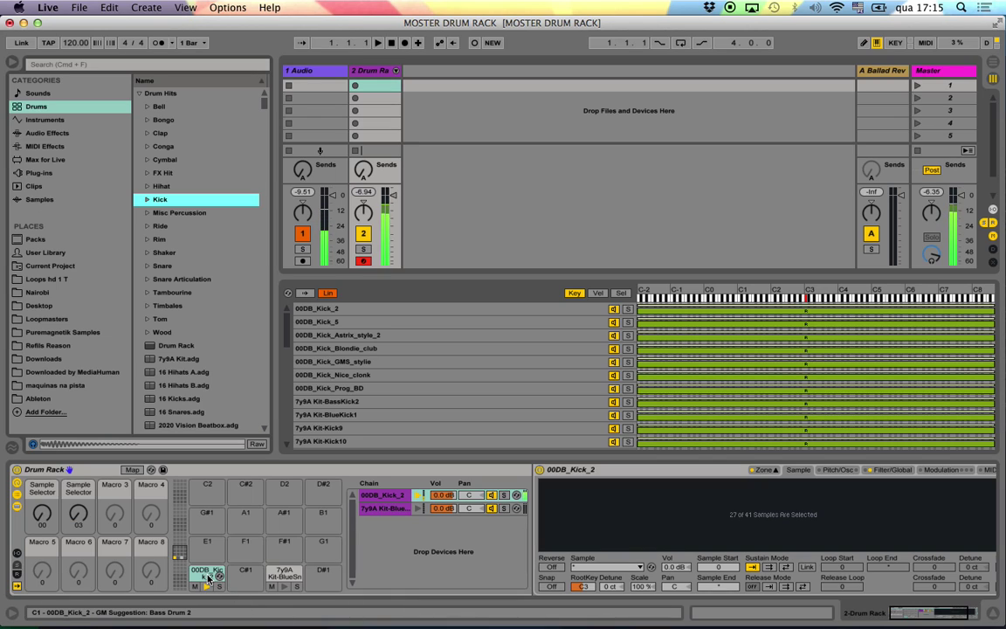
{"action": "left_click", "coordinate": [43, 516]}
{"action": "left_click_drag", "start_coordinate": [44, 515], "coordinate": [41, 591]}
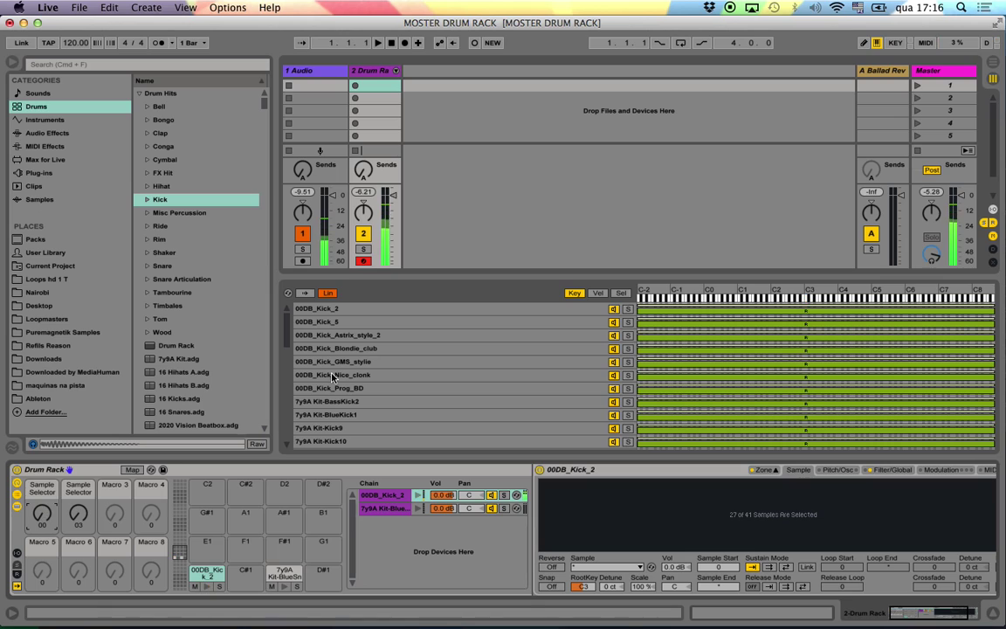
- Create a new track with an empty Drum Rack and load a Sampler onto its C1 pad
{"action": "left_click", "coordinate": [372, 72]}
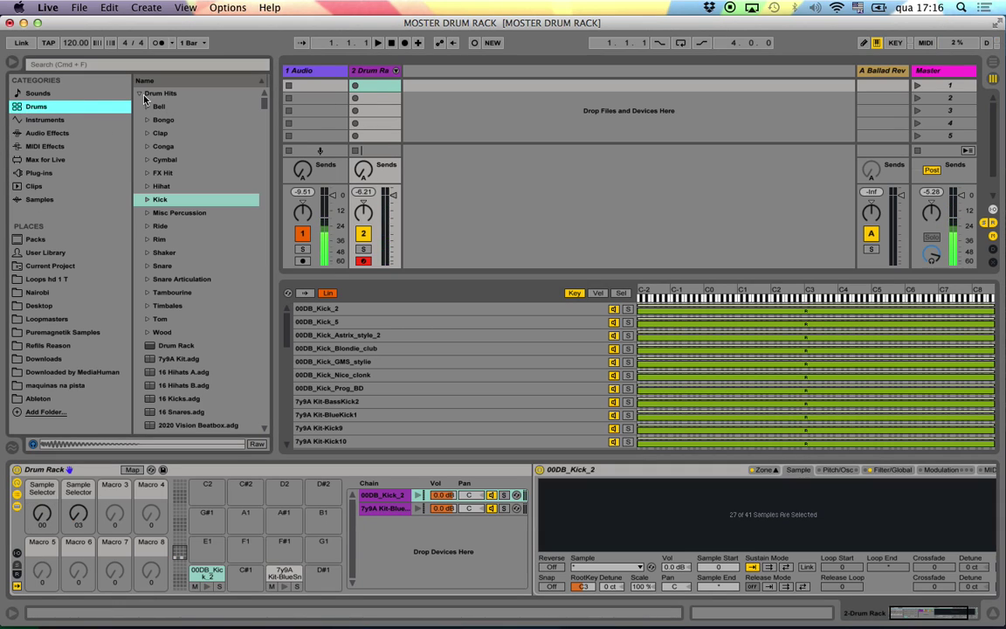
{"action": "left_click", "coordinate": [138, 92]}
{"action": "left_click_drag", "start_coordinate": [174, 108], "coordinate": [474, 128]}
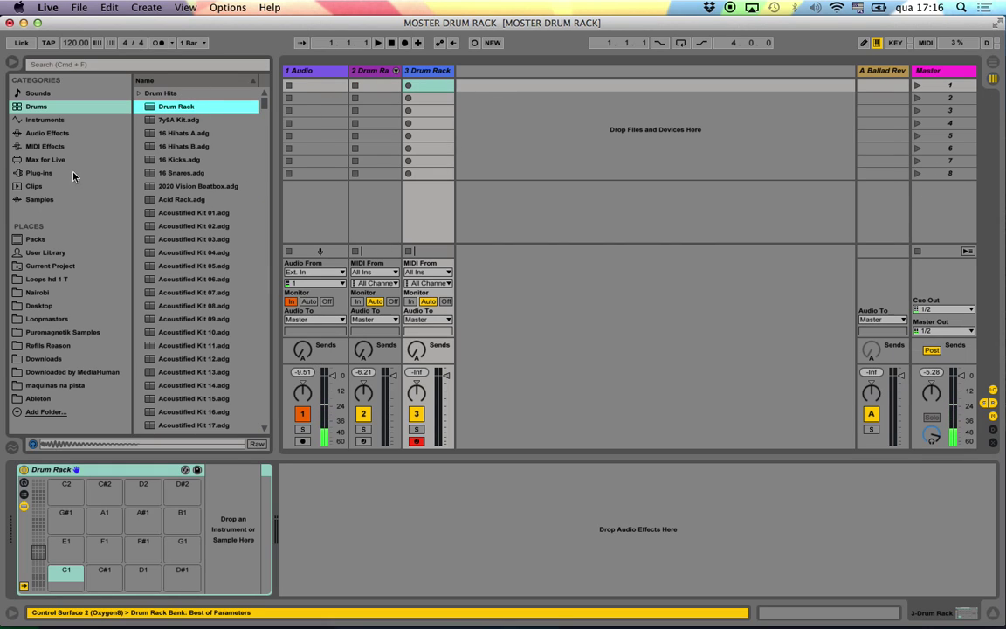
{"action": "left_click", "coordinate": [46, 122]}
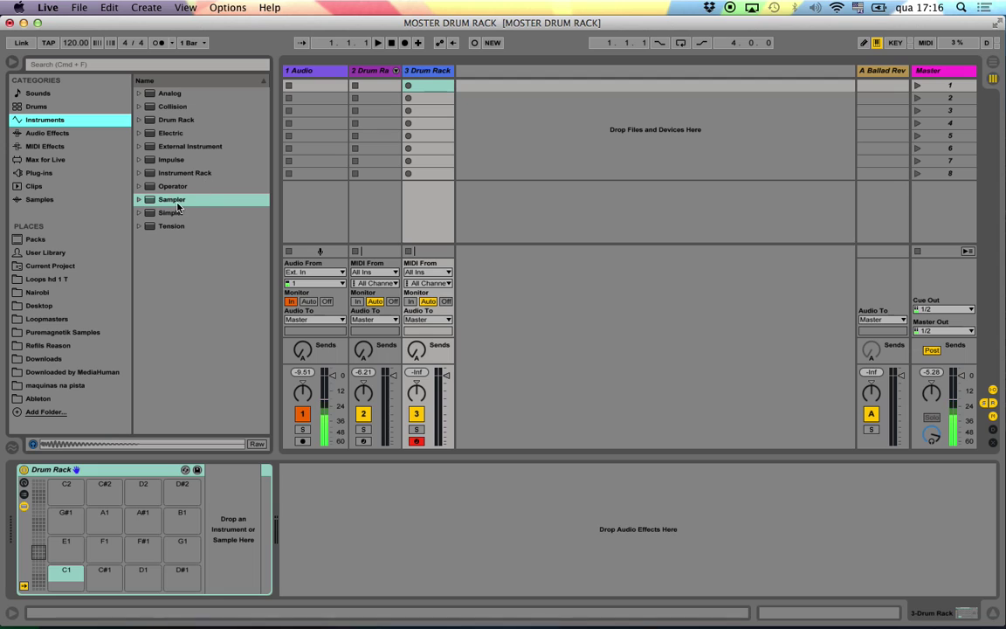
{"action": "left_click_drag", "start_coordinate": [176, 201], "coordinate": [66, 579]}
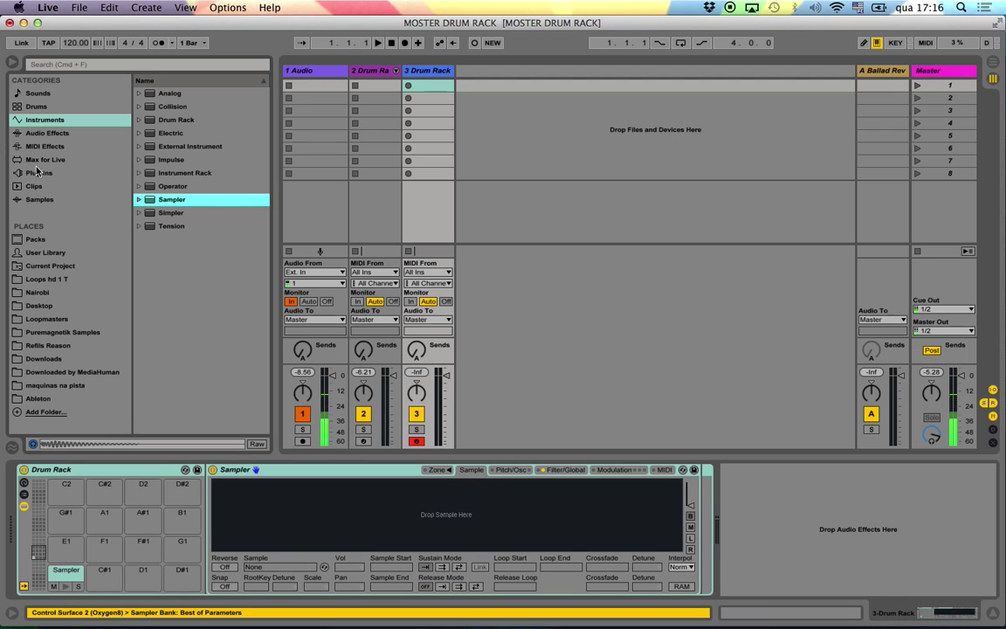
- Open the Kick folder in Drum Hits and audition a few samples, including 00DB_Kick_Prog_BD.aif and 7y9A Kit-Kick9.aif
{"action": "left_click", "coordinate": [45, 107]}
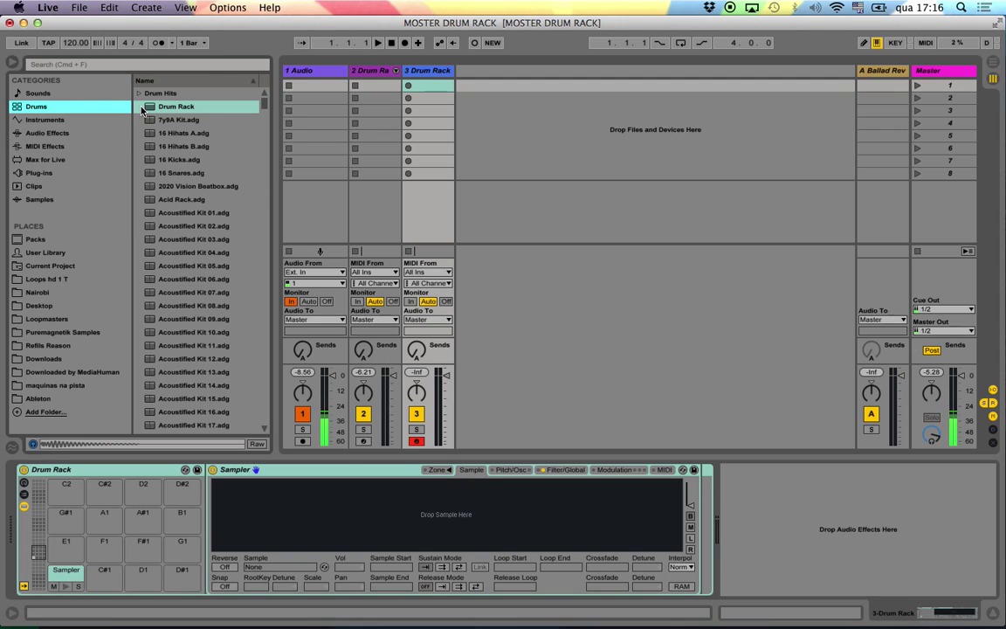
{"action": "left_click", "coordinate": [139, 93]}
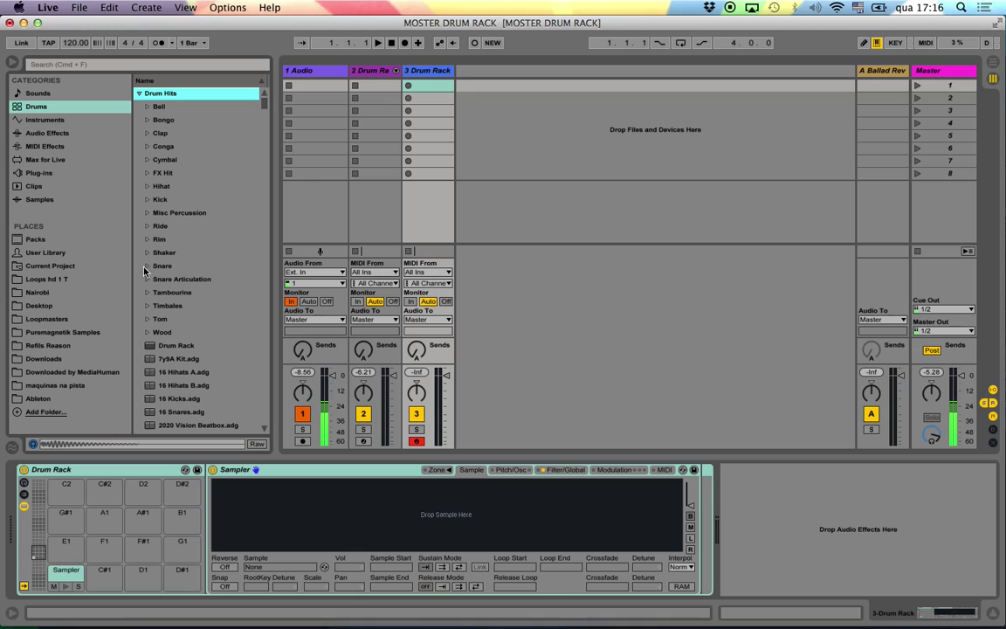
{"action": "left_click", "coordinate": [146, 200]}
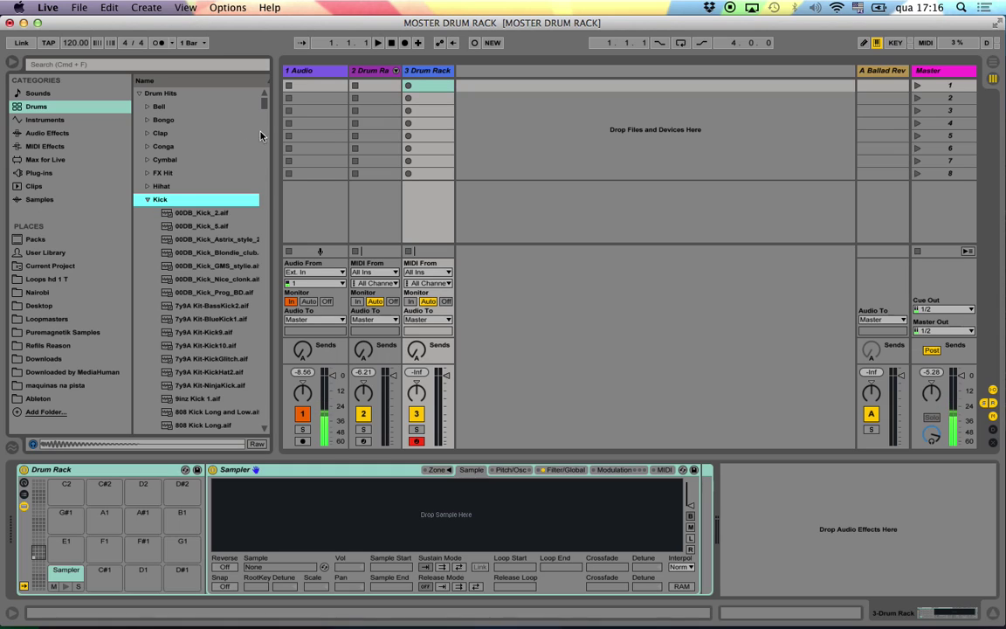
{"action": "left_click", "coordinate": [210, 215]}
{"action": "left_click", "coordinate": [221, 263]}
{"action": "left_click", "coordinate": [212, 293]}
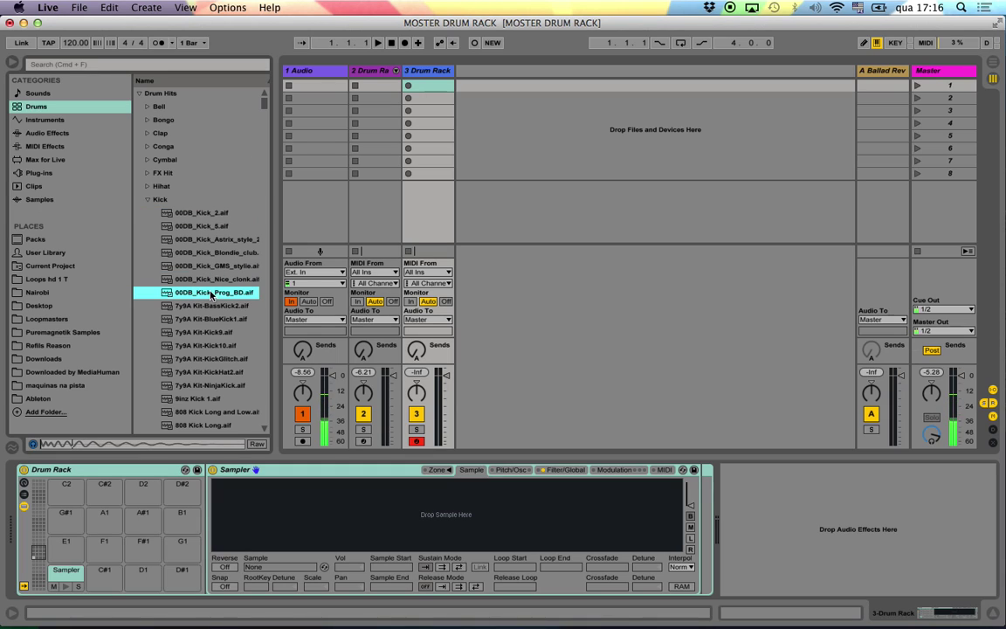
{"action": "left_click", "coordinate": [193, 333]}
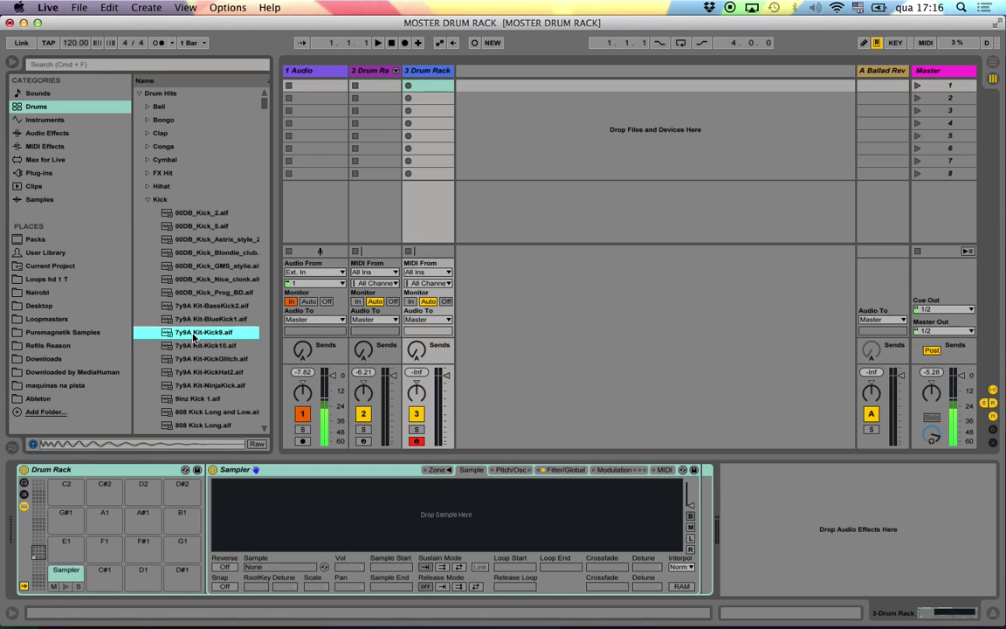
- Load all kick samples from 00DB_Kick_2.aif through Clique-Kick2-07.aif into the C1 pad's Sampler
{"action": "left_click", "coordinate": [189, 216]}
{"action": "scroll", "coordinate": [262, 109], "scroll_direction": "down", "scroll_amount": 15}
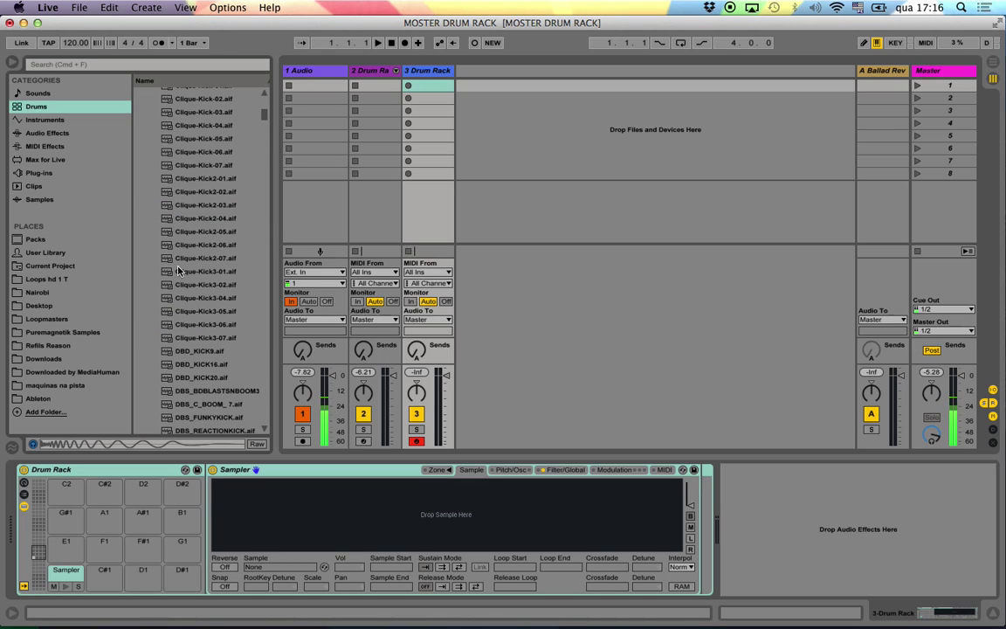
{"action": "left_click", "coordinate": [191, 259], "text": "shift"}
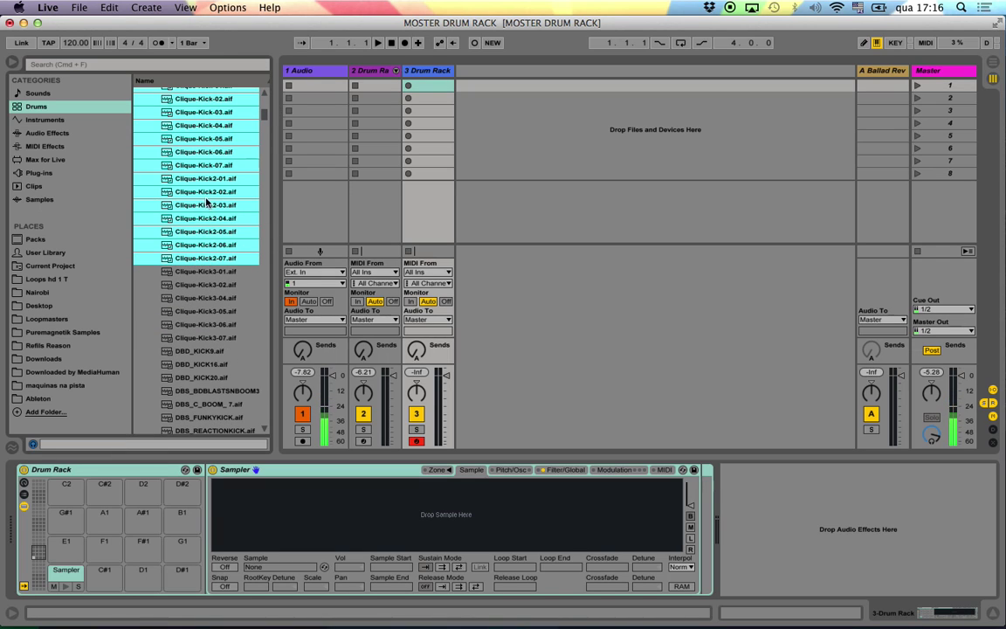
{"action": "left_click_drag", "start_coordinate": [192, 179], "coordinate": [300, 512]}
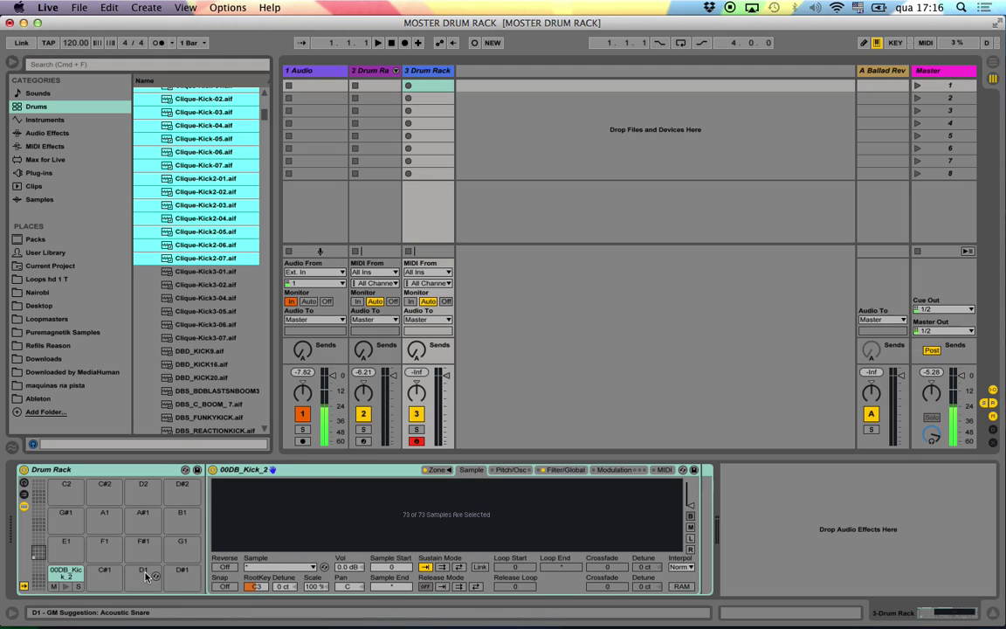
- Show the Sampler's sample-select zones, distribute their ranges equally, and try the chain selector
{"action": "left_click", "coordinate": [436, 469]}
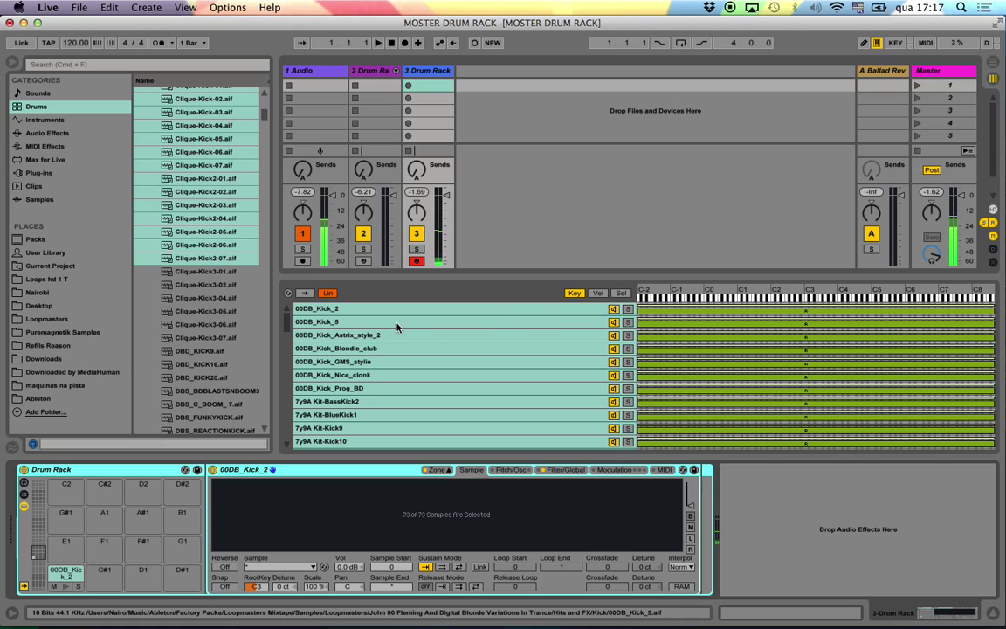
{"action": "left_click", "coordinate": [621, 295]}
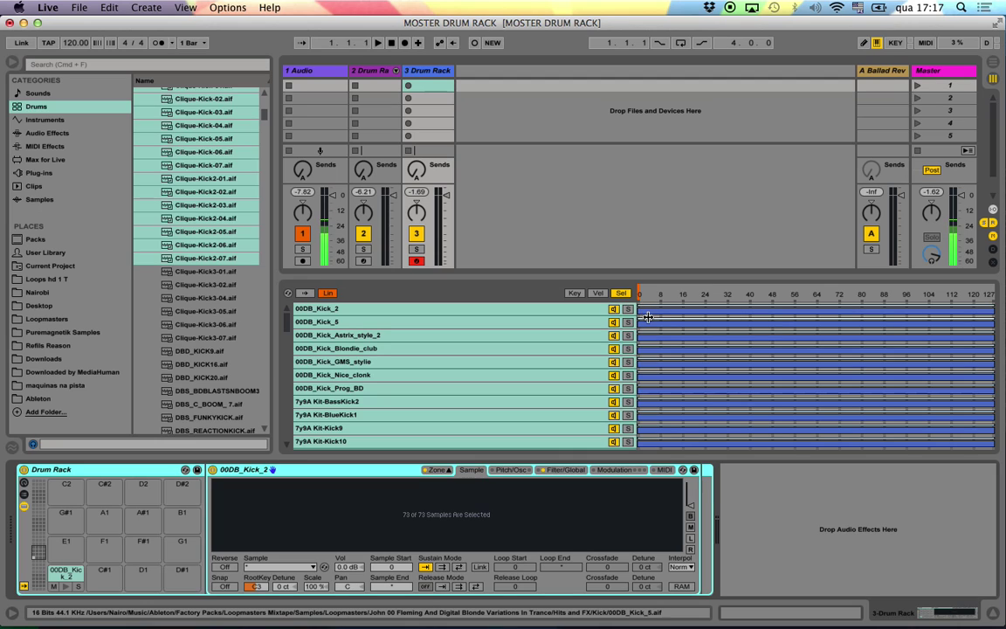
{"action": "right_click", "coordinate": [651, 320]}
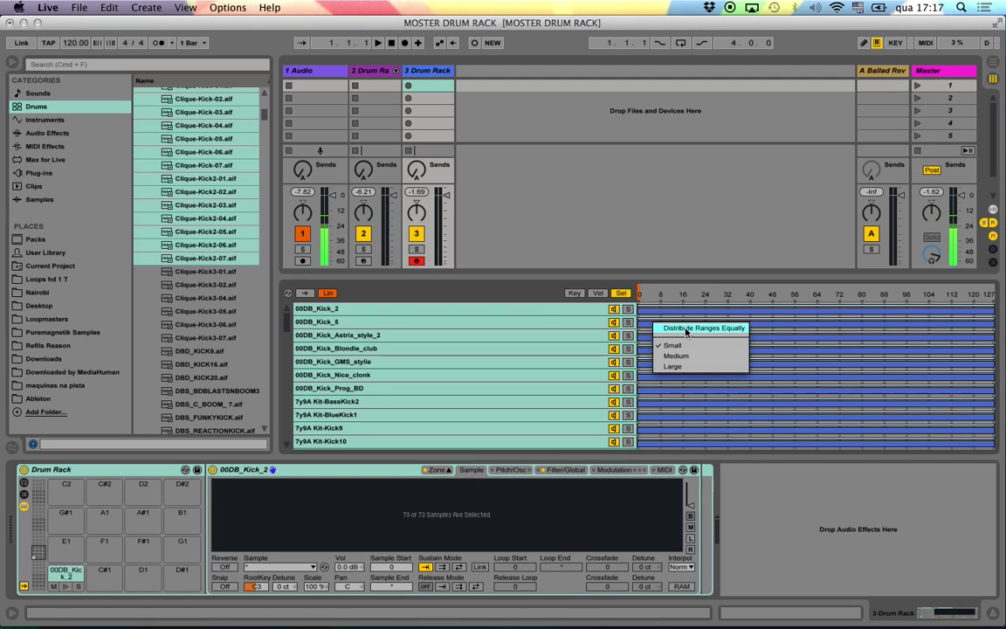
{"action": "left_click", "coordinate": [685, 330]}
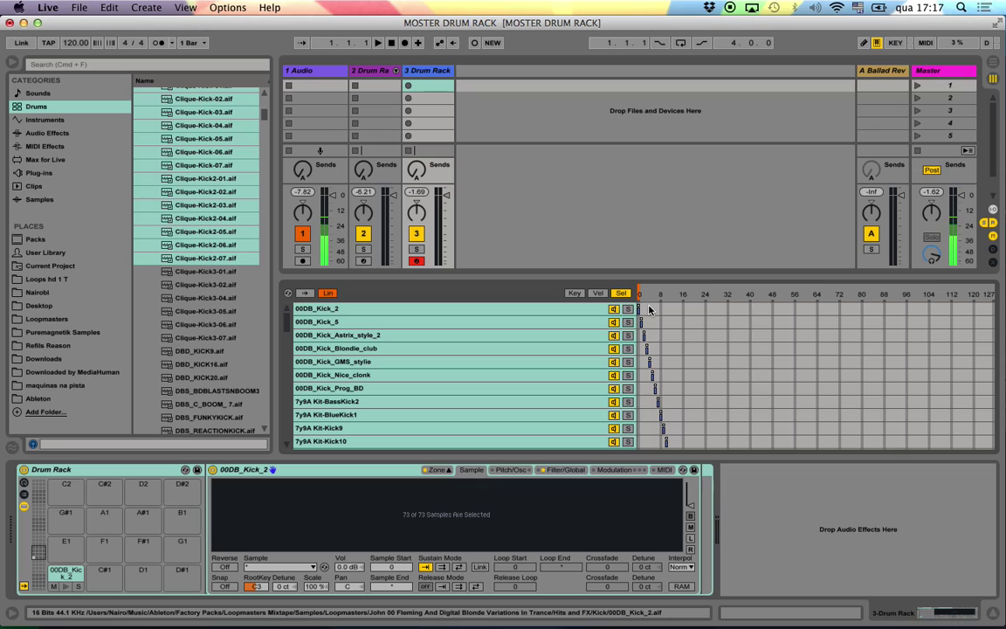
{"action": "mouse_move", "coordinate": [640, 299]}
{"action": "left_mouse_down"}
{"action": "mouse_move", "coordinate": [979, 299]}
{"action": "mouse_move", "coordinate": [639, 299]}
{"action": "left_mouse_up"}
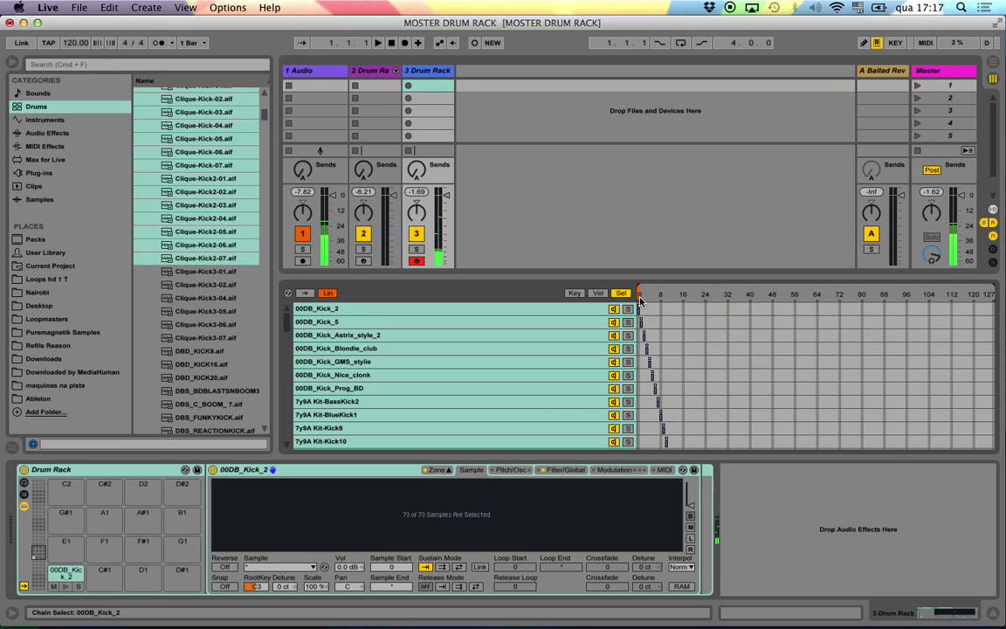
- Show the Drum Rack's macro controls and map the Sampler's sample selector to Macro 1
{"action": "left_click", "coordinate": [23, 482]}
{"action": "left_click_drag", "start_coordinate": [50, 515], "coordinate": [50, 498]}
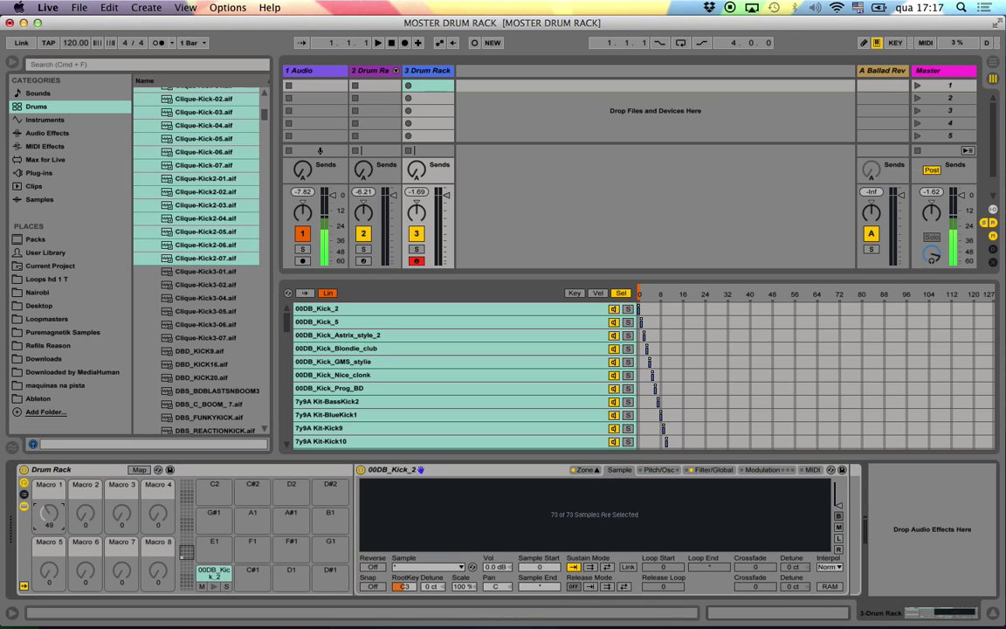
{"action": "right_click", "coordinate": [639, 299]}
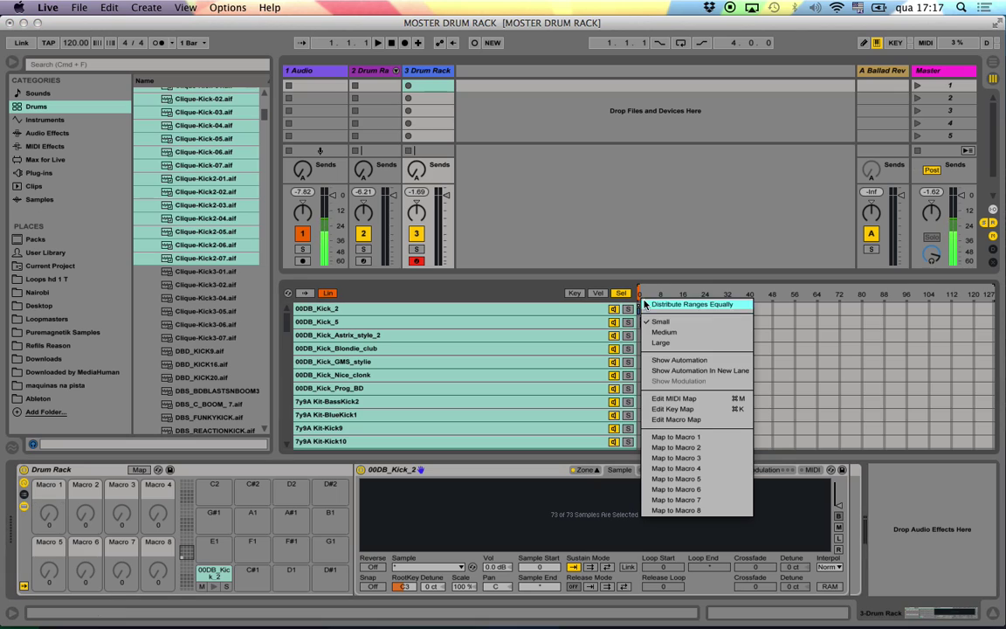
{"action": "left_click", "coordinate": [611, 394]}
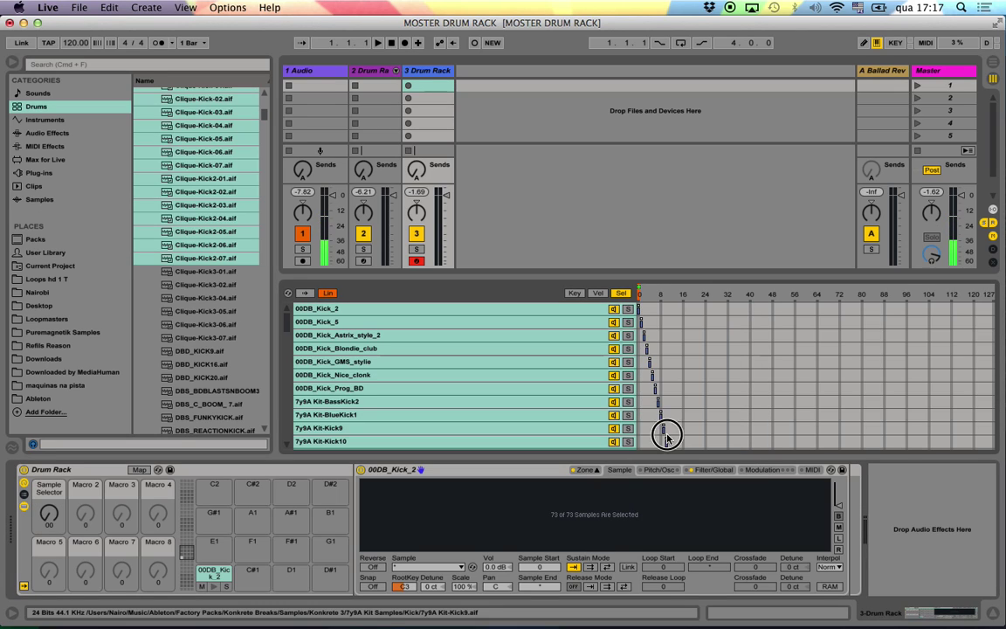
- Rename the Sample Selector macro as "kicks"
{"action": "right_click", "coordinate": [50, 507]}
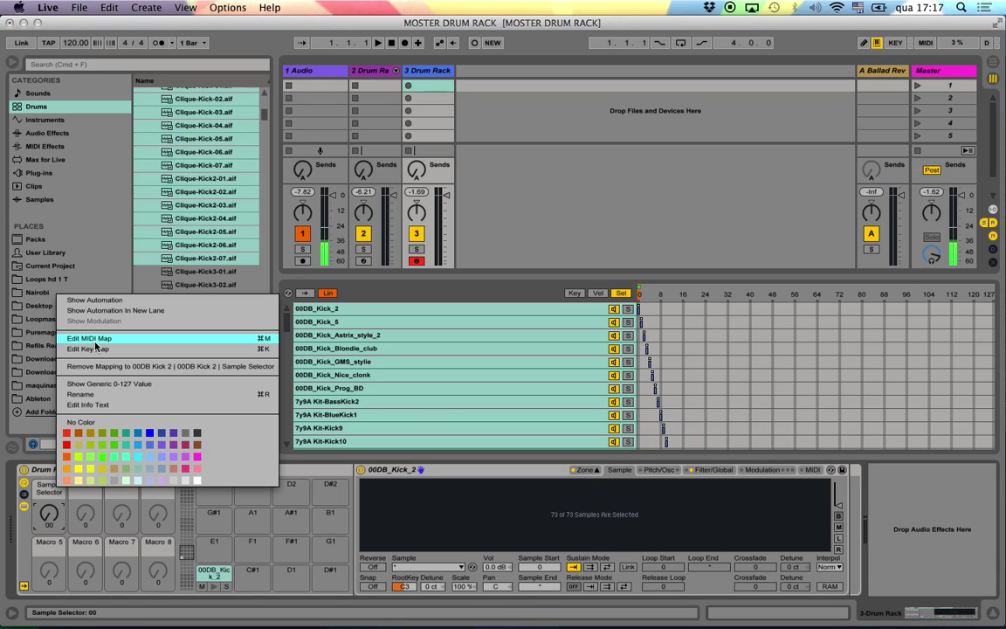
{"action": "left_click", "coordinate": [103, 394]}
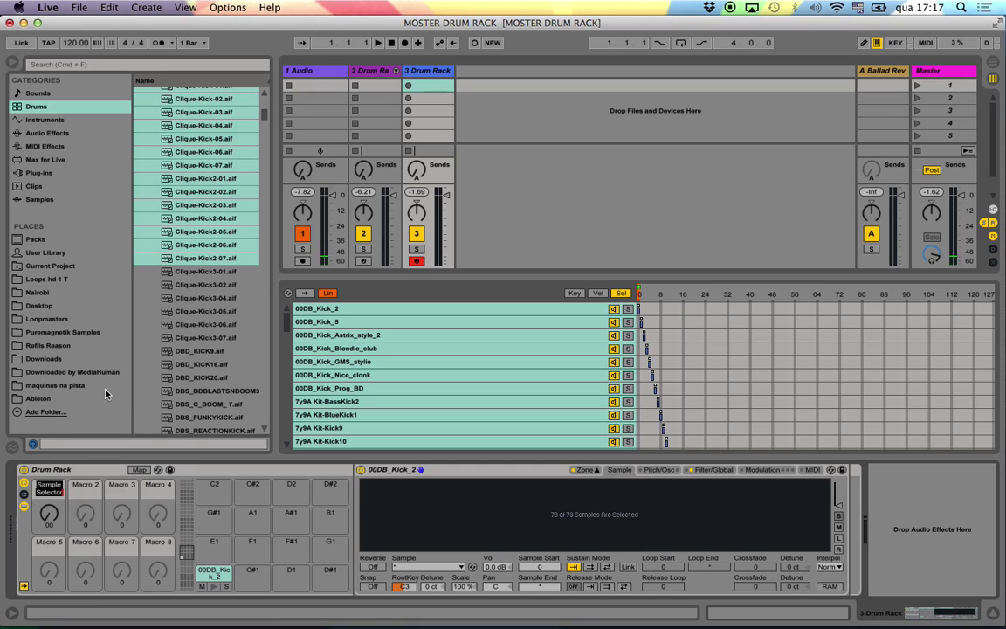
{"action": "type", "text": "kicks"}
{"action": "key", "text": "Return"}
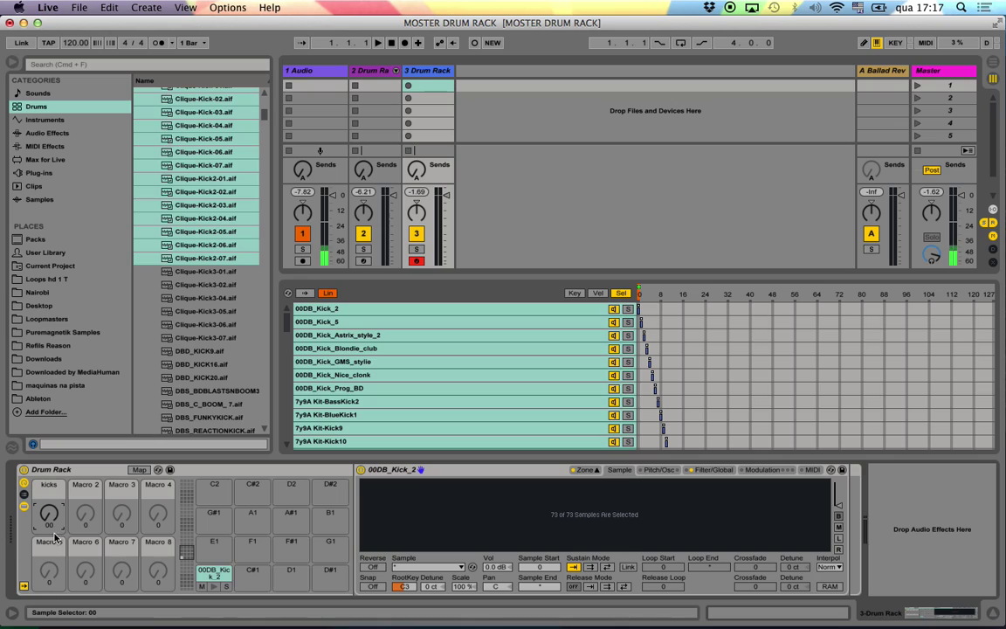
- Sweep the kicks macro to audition the loaded samples, and review the selected files in the Kick folder
{"action": "mouse_move", "coordinate": [49, 513]}
{"action": "left_mouse_down"}
{"action": "mouse_move", "coordinate": [40, 441]}
{"action": "mouse_move", "coordinate": [49, 515]}
{"action": "left_mouse_up"}
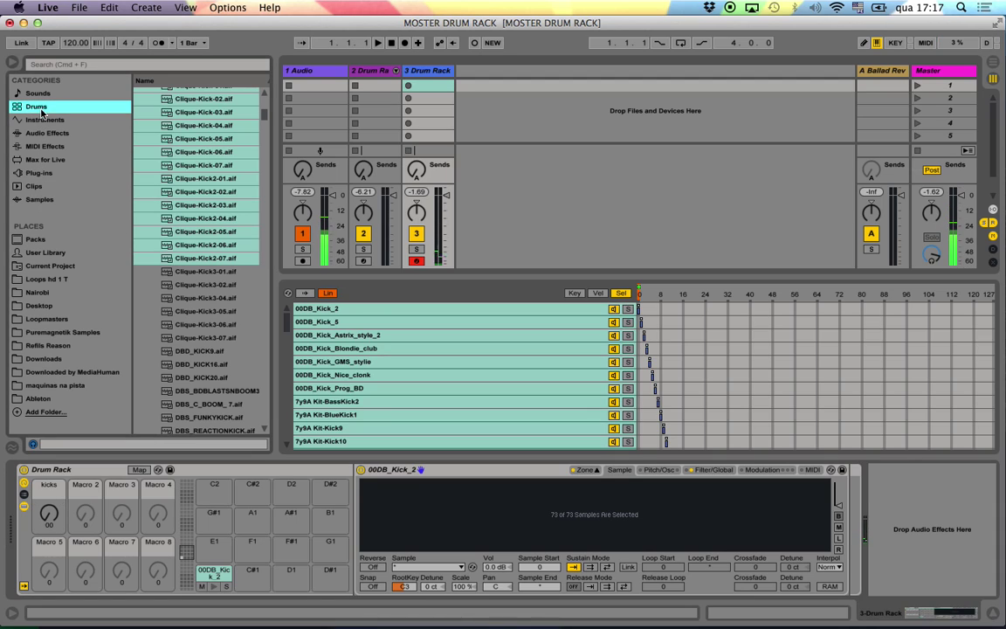
{"action": "left_click", "coordinate": [217, 199]}
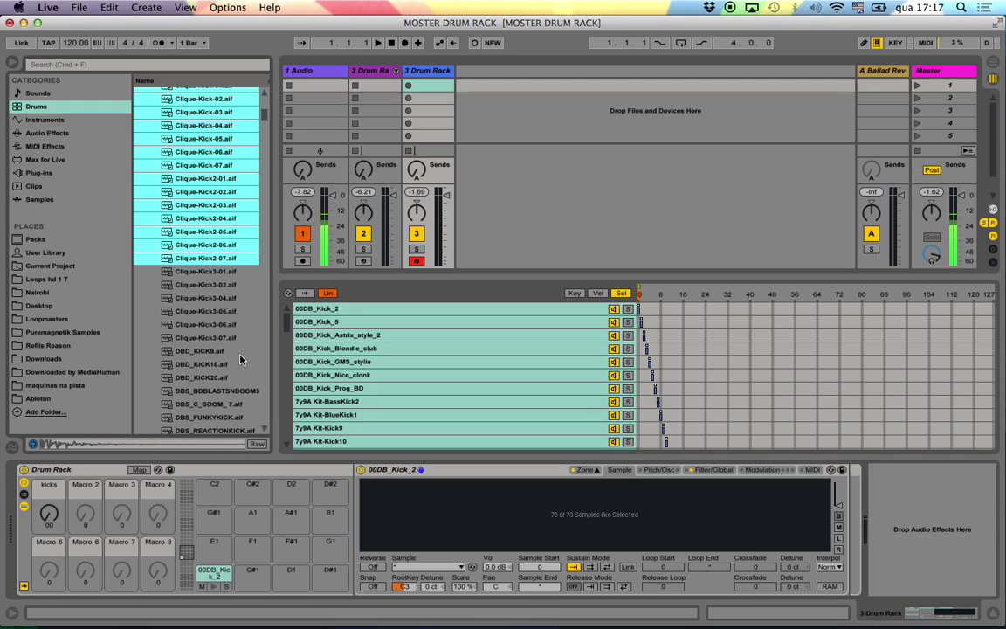
{"action": "left_click_drag", "start_coordinate": [49, 515], "coordinate": [49, 483]}
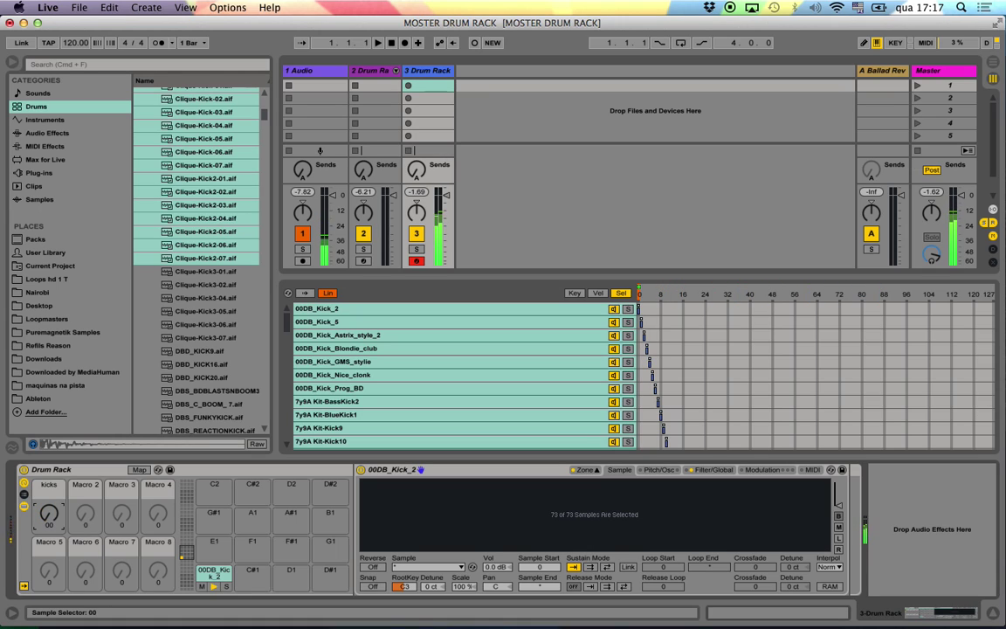
{"action": "scroll", "coordinate": [231, 319], "scroll_direction": "down", "scroll_amount": 4}
{"action": "scroll", "coordinate": [231, 322], "scroll_direction": "up", "scroll_amount": 6}
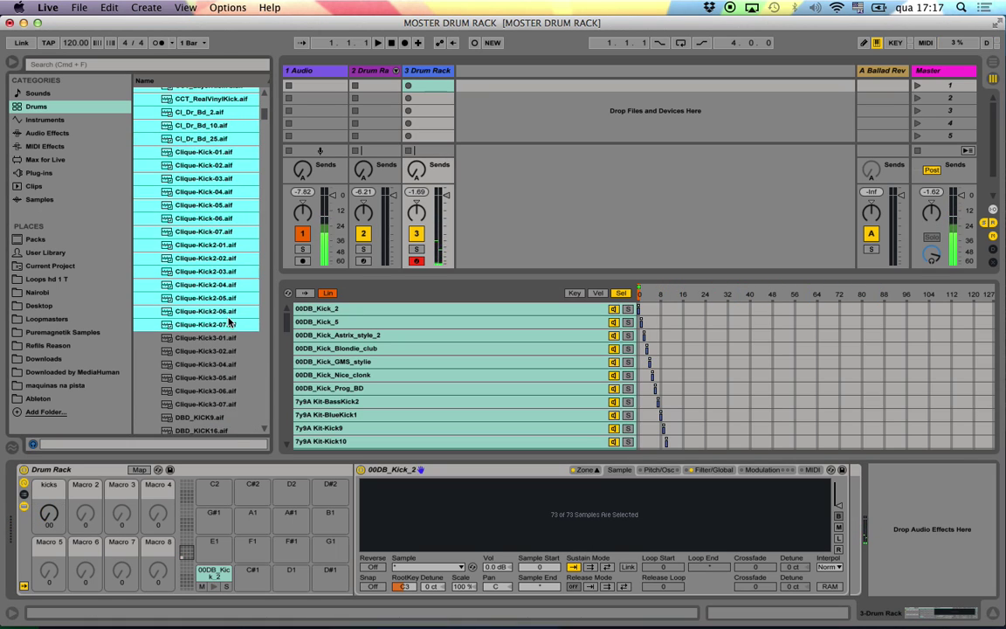
{"action": "scroll", "coordinate": [230, 321], "scroll_direction": "up", "scroll_amount": 10}
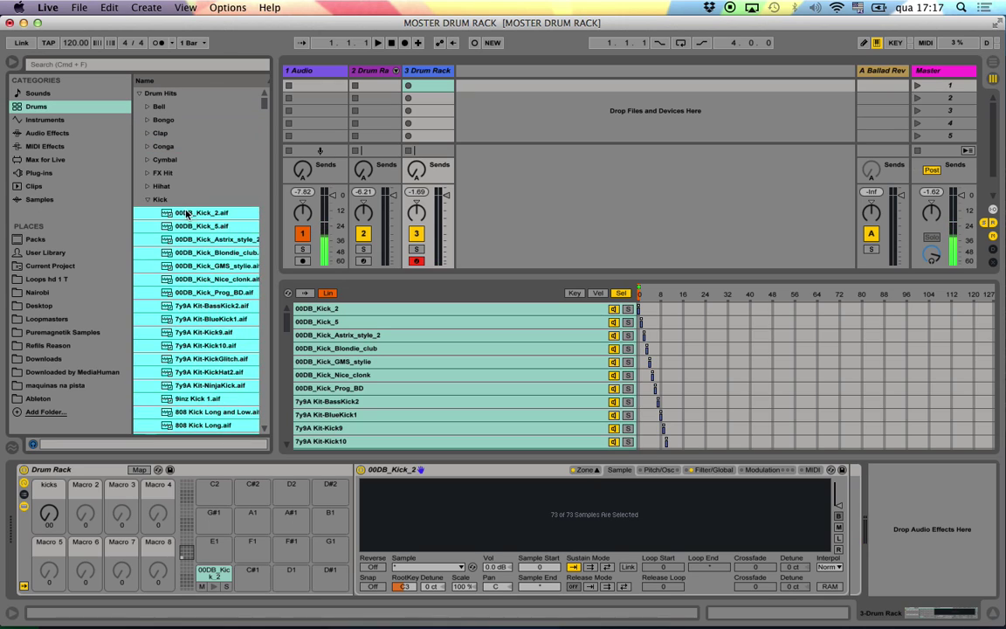
- Collapse the Kick folder and add a new Sampler instrument to the Drum Rack's D1 pad
{"action": "left_click", "coordinate": [179, 200]}
{"action": "left_click", "coordinate": [146, 200]}
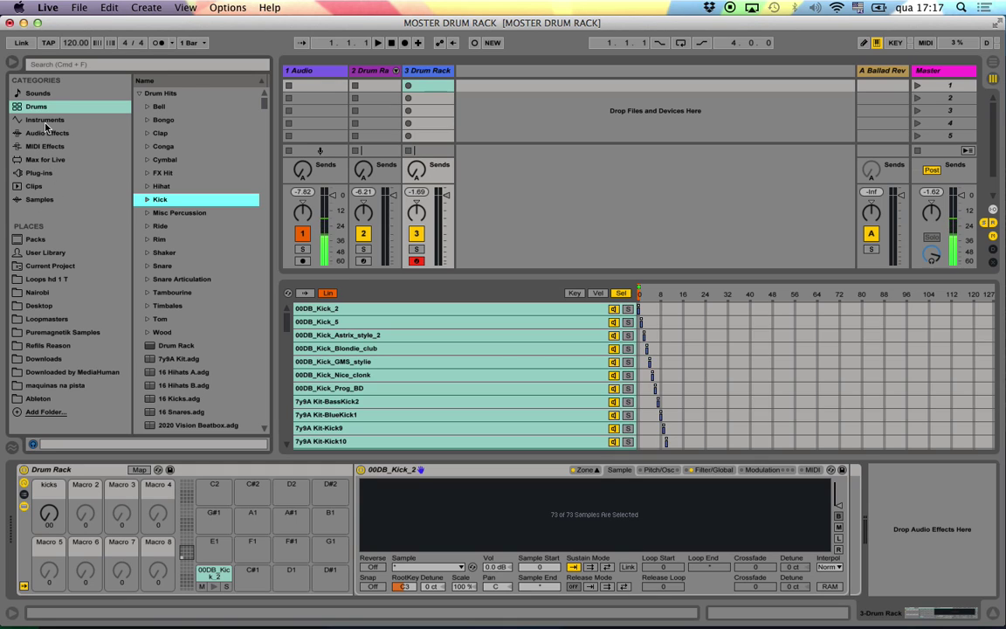
{"action": "left_click", "coordinate": [44, 120]}
{"action": "left_click", "coordinate": [168, 200]}
{"action": "left_click_drag", "start_coordinate": [168, 200], "coordinate": [282, 574]}
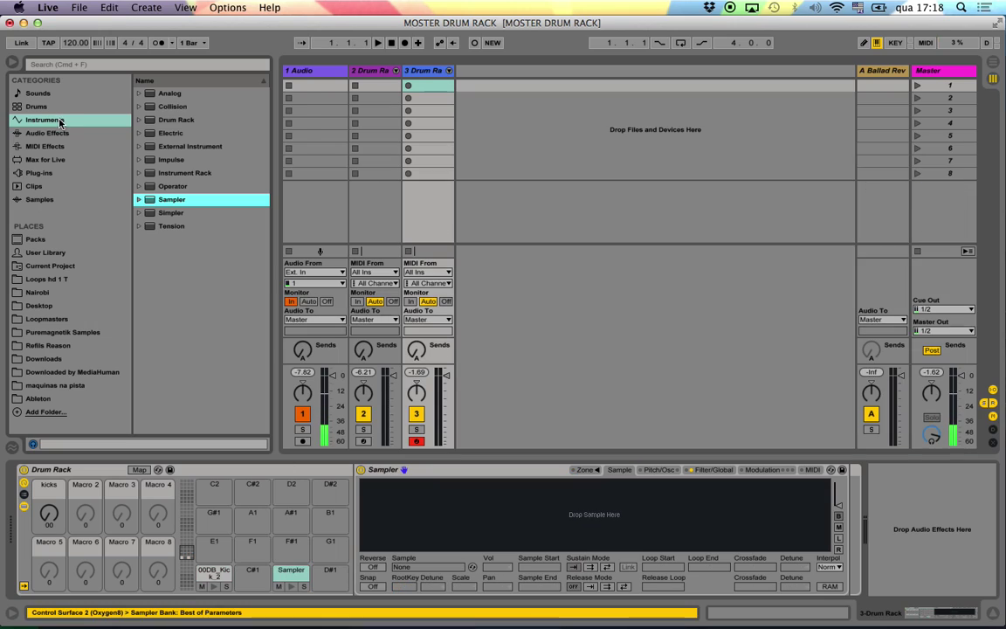
- Expand the Snare folder in the Drums category and select the 7y9A Kit-BlueSnare1.aif sample
{"action": "left_click", "coordinate": [33, 108]}
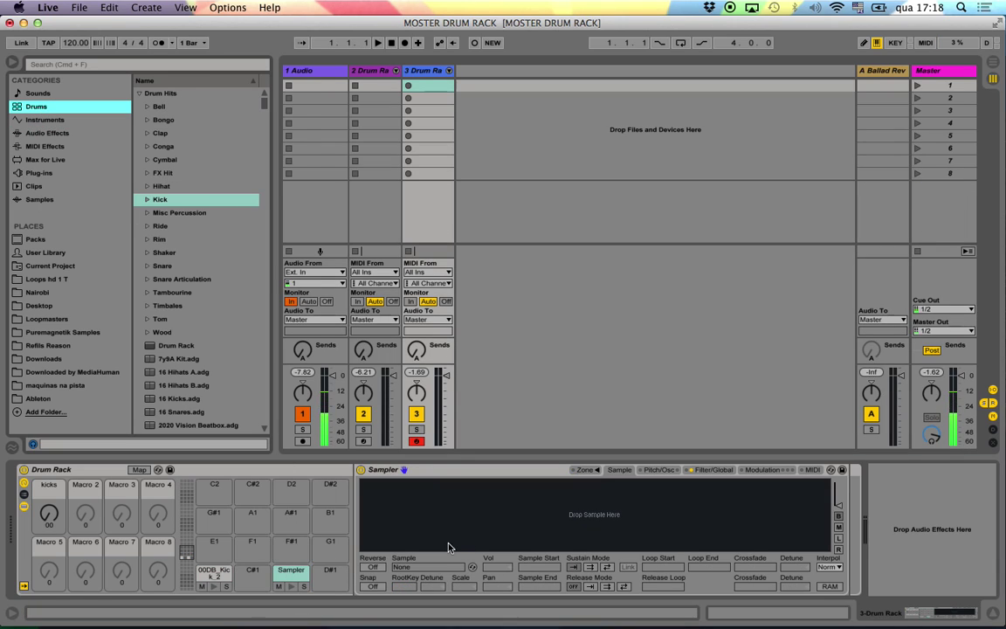
{"action": "left_click", "coordinate": [146, 266]}
{"action": "left_click", "coordinate": [224, 279]}
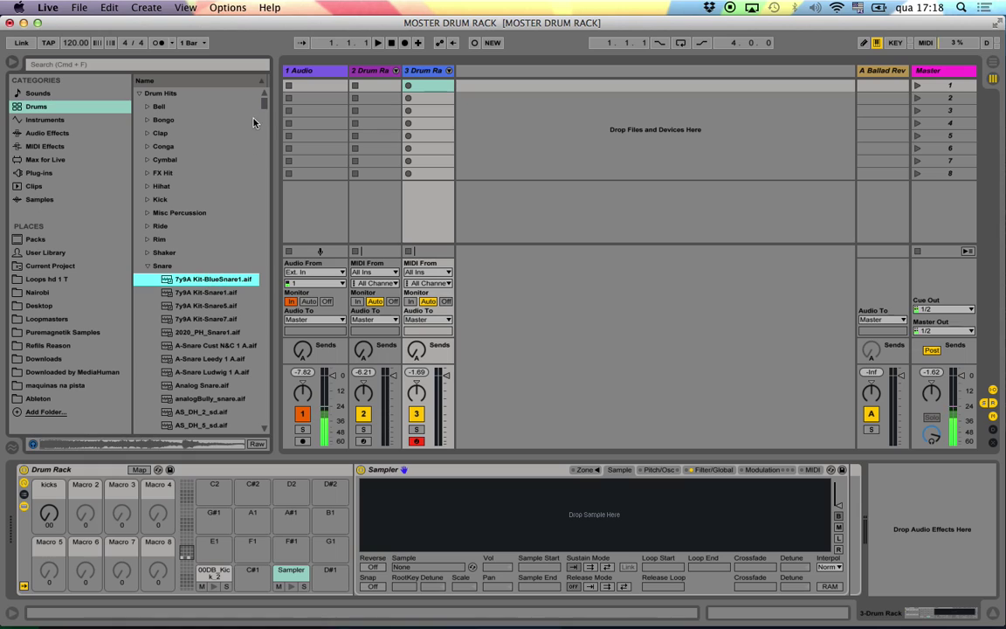
- Try to load a long range of snare samples, starting at 7y9A Kit-BlueSnare1, into the empty Sampler
{"action": "scroll", "coordinate": [254, 122], "scroll_direction": "down", "scroll_amount": 15}
{"action": "left_click", "coordinate": [203, 236], "text": "shift"}
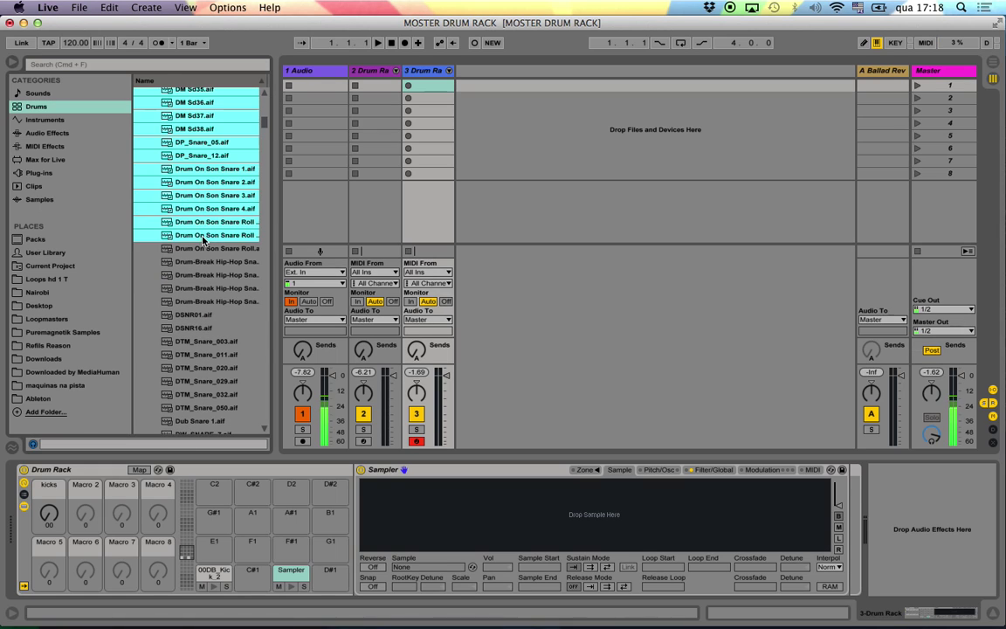
{"action": "left_click_drag", "start_coordinate": [212, 210], "coordinate": [411, 523]}
{"action": "left_click", "coordinate": [208, 168], "text": "shift"}
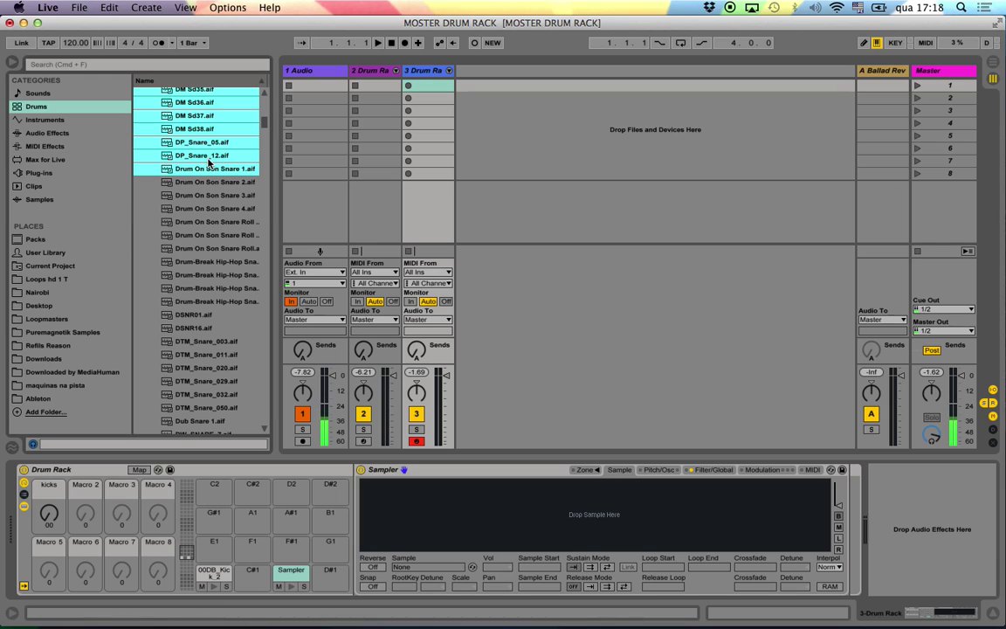
{"action": "left_click_drag", "start_coordinate": [202, 139], "coordinate": [463, 502]}
{"action": "left_click", "coordinate": [201, 102], "text": "shift"}
{"action": "left_click_drag", "start_coordinate": [181, 89], "coordinate": [407, 468]}
- Load the snare samples from 7y9A Kit-BlueSnare1.aif through AS_DH_2_sd.aif into the empty Sampler
{"action": "scroll", "coordinate": [234, 294], "scroll_direction": "down", "scroll_amount": 1}
{"action": "scroll", "coordinate": [225, 299], "scroll_direction": "up", "scroll_amount": 15}
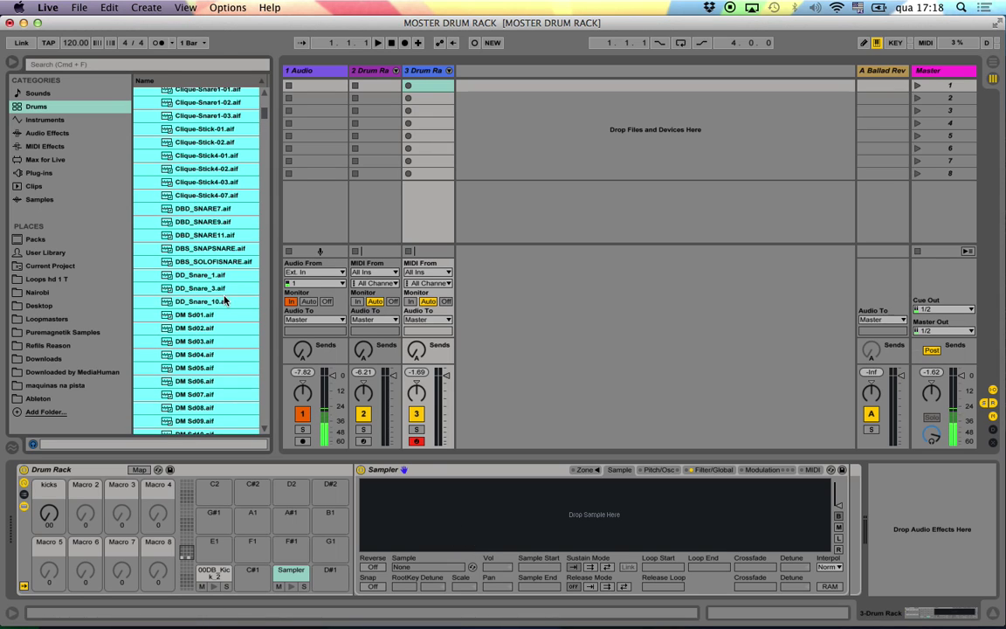
{"action": "scroll", "coordinate": [225, 300], "scroll_direction": "up", "scroll_amount": 12}
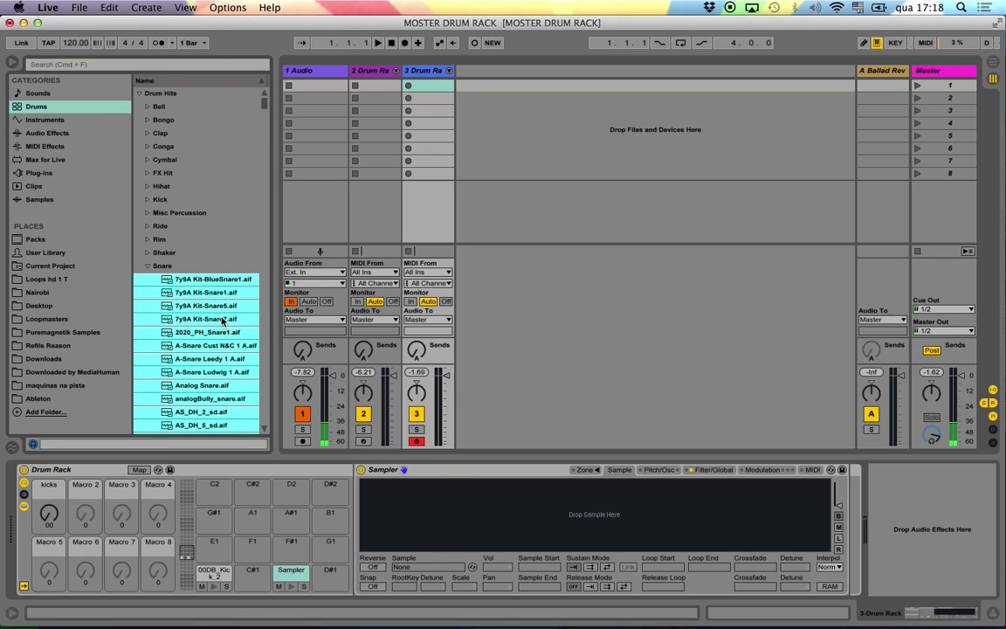
{"action": "left_click", "coordinate": [197, 415], "text": "shift"}
{"action": "left_click_drag", "start_coordinate": [185, 282], "coordinate": [393, 505]}
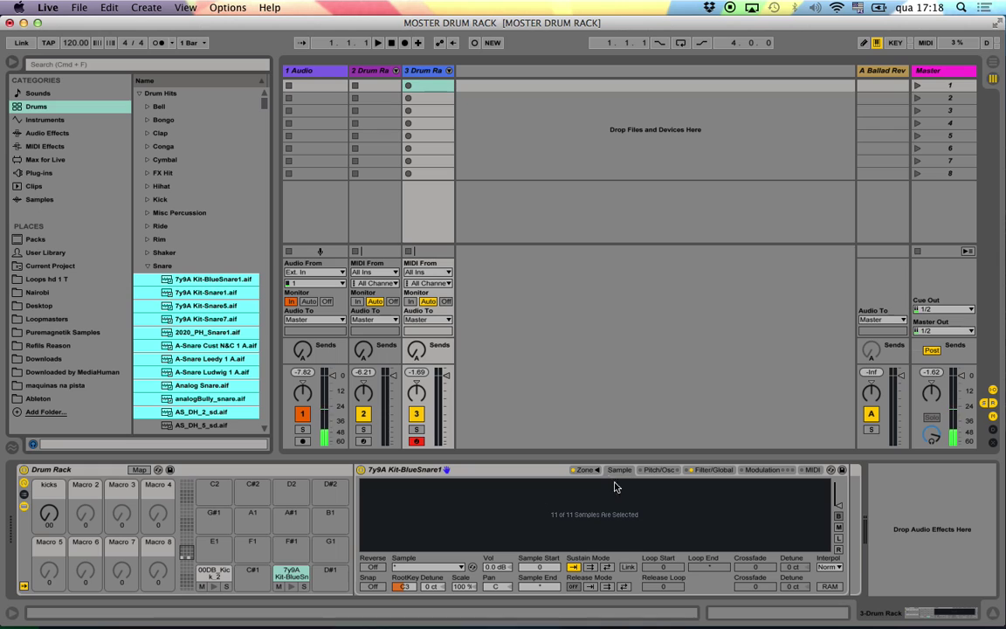
- Show the snare Sampler's sample-select zones and distribute their ranges equally
{"action": "left_click", "coordinate": [587, 470]}
{"action": "left_click", "coordinate": [620, 293]}
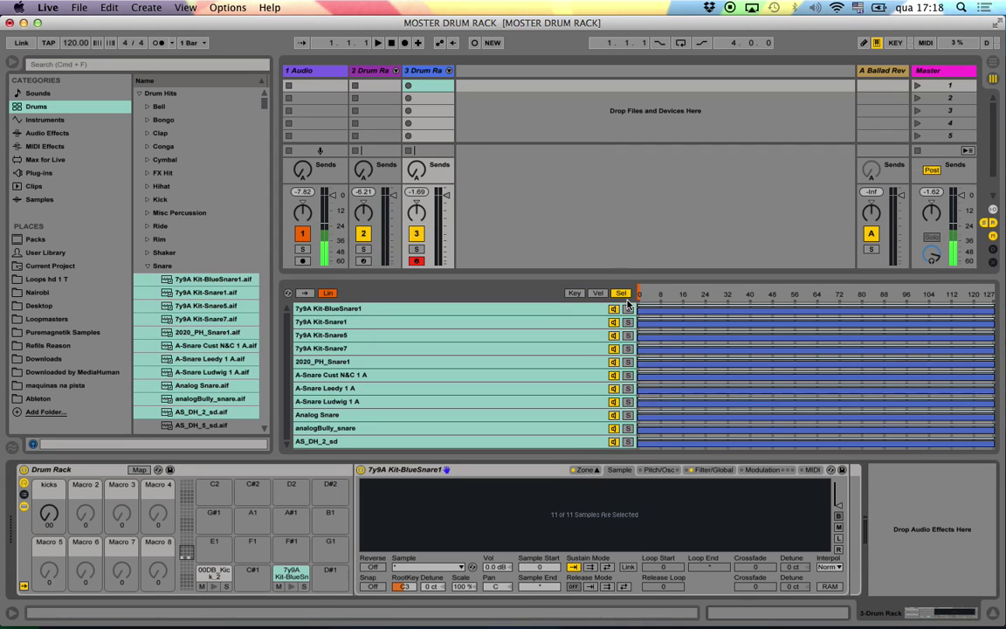
{"action": "right_click", "coordinate": [666, 342]}
{"action": "left_click", "coordinate": [686, 346]}
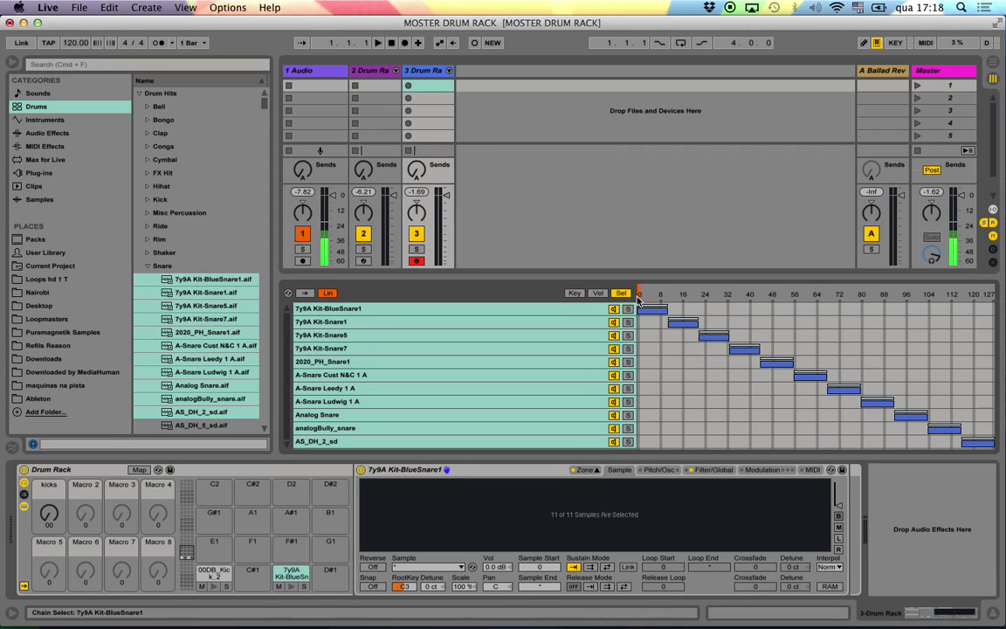
- Map the snare Sampler's sample selector to Macro 2 and rename that macro as "snare"
{"action": "right_click", "coordinate": [638, 297]}
{"action": "left_click", "coordinate": [672, 445]}
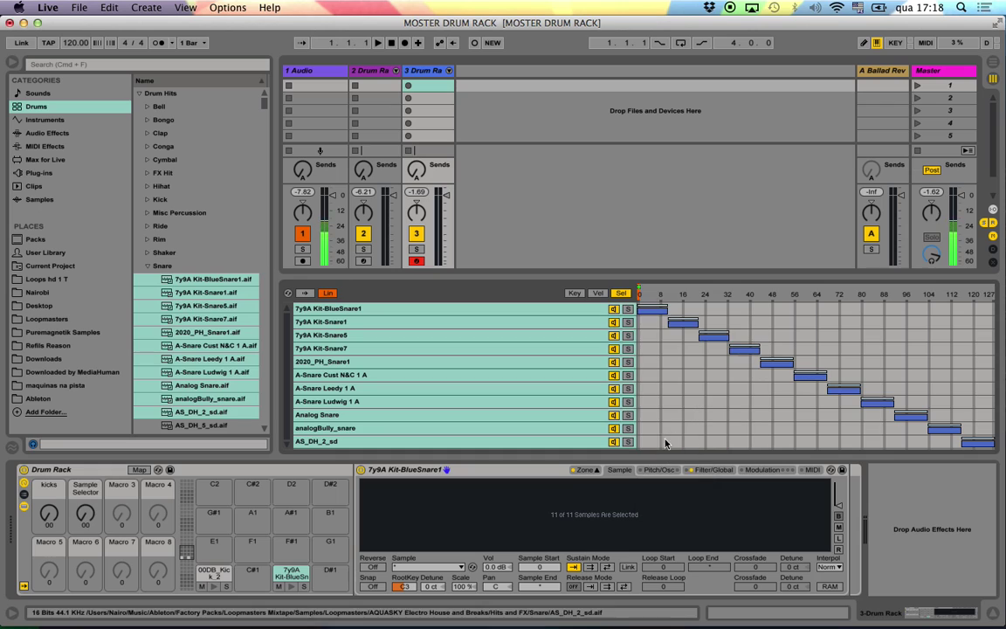
{"action": "right_click", "coordinate": [81, 494]}
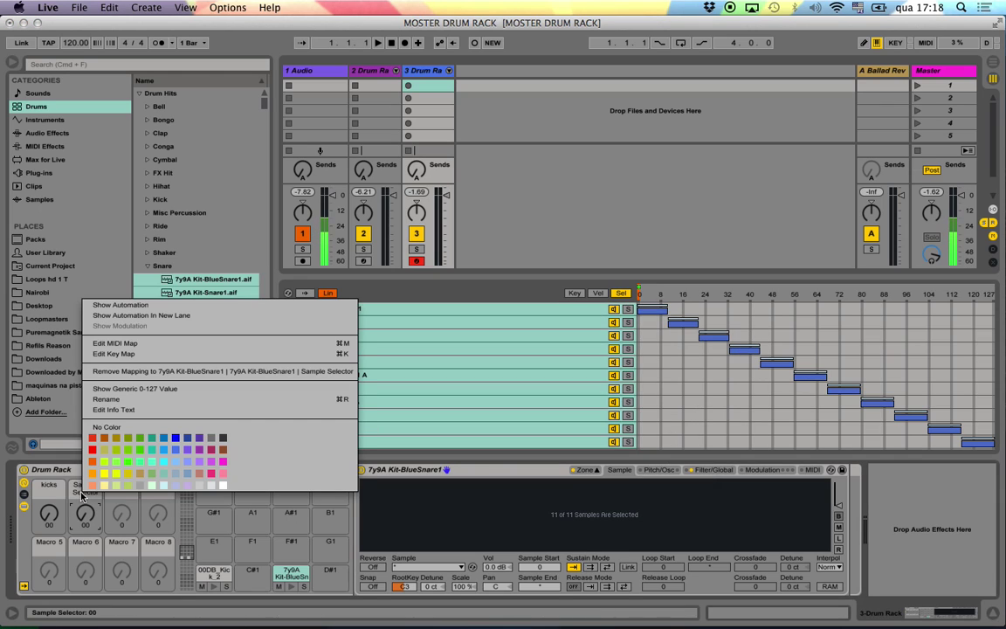
{"action": "left_click", "coordinate": [139, 399]}
{"action": "type", "text": "s"}
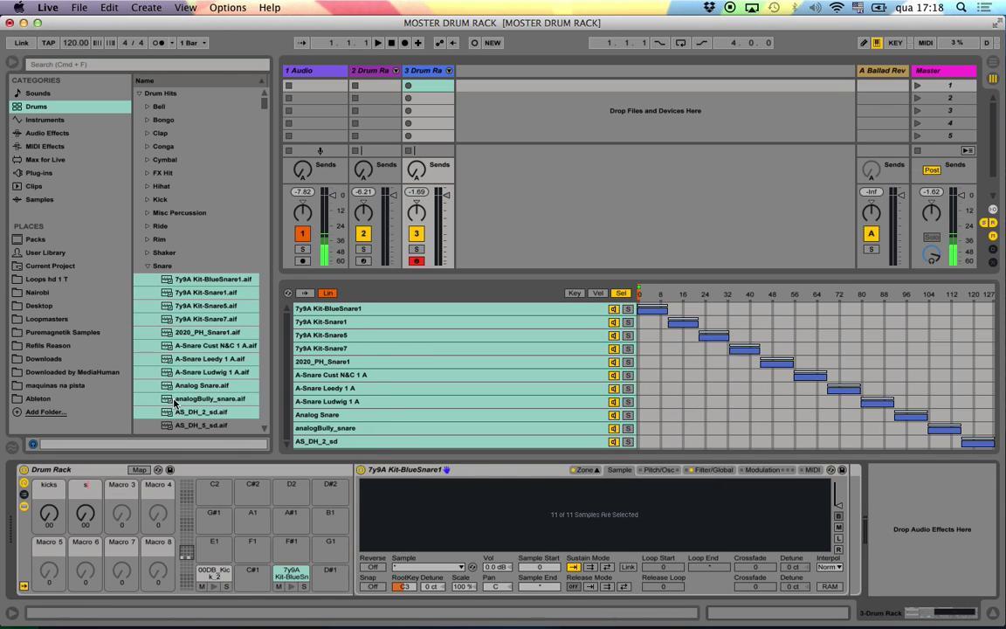
{"action": "type", "text": "nare"}
{"action": "key", "text": "Return"}
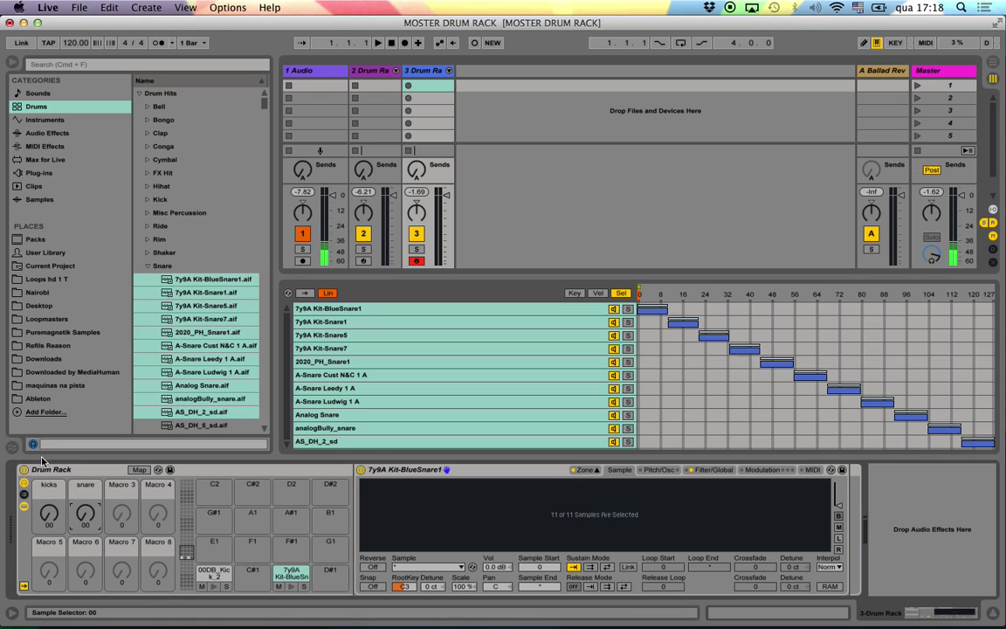
- Color the kicks macro orange and the snare macro blue, and try the snare knob
{"action": "right_click", "coordinate": [38, 488]}
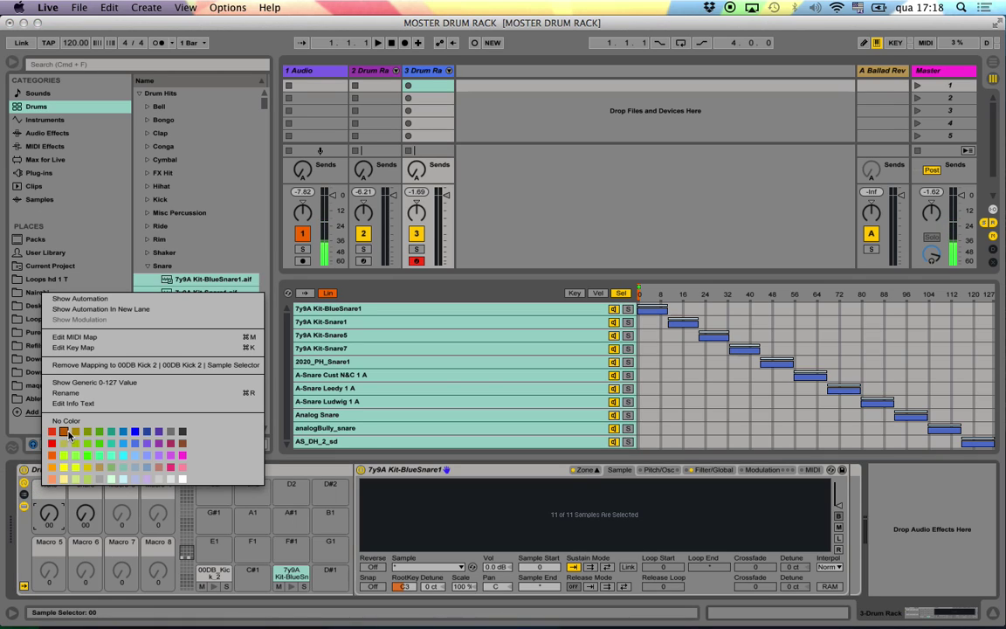
{"action": "left_click", "coordinate": [63, 386]}
{"action": "right_click", "coordinate": [78, 487]}
{"action": "left_click", "coordinate": [144, 429]}
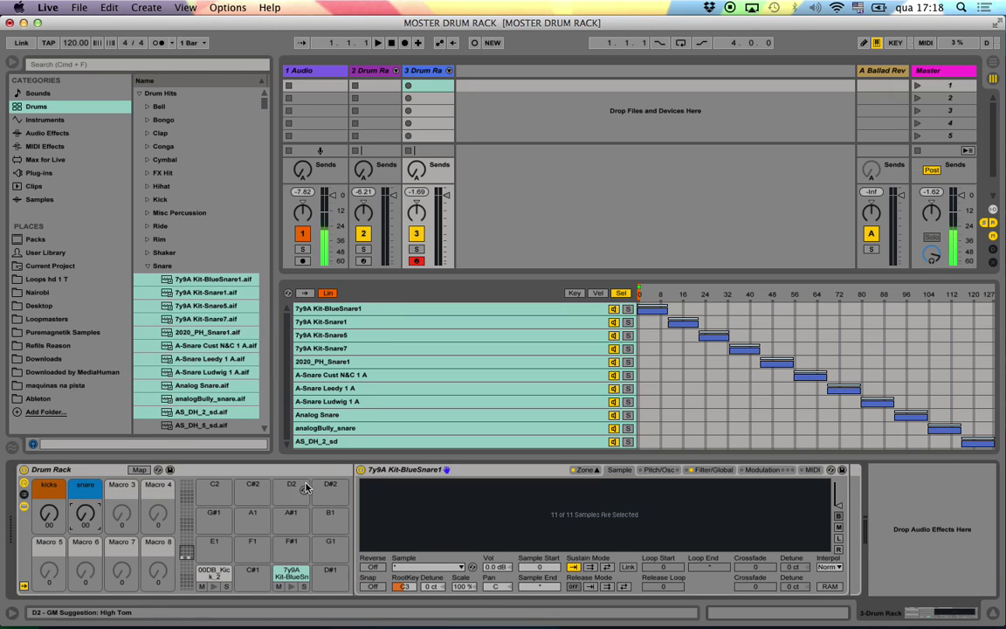
{"action": "mouse_move", "coordinate": [86, 517]}
{"action": "left_mouse_down"}
{"action": "mouse_move", "coordinate": [78, 457]}
{"action": "mouse_move", "coordinate": [86, 518]}
{"action": "left_mouse_up"}
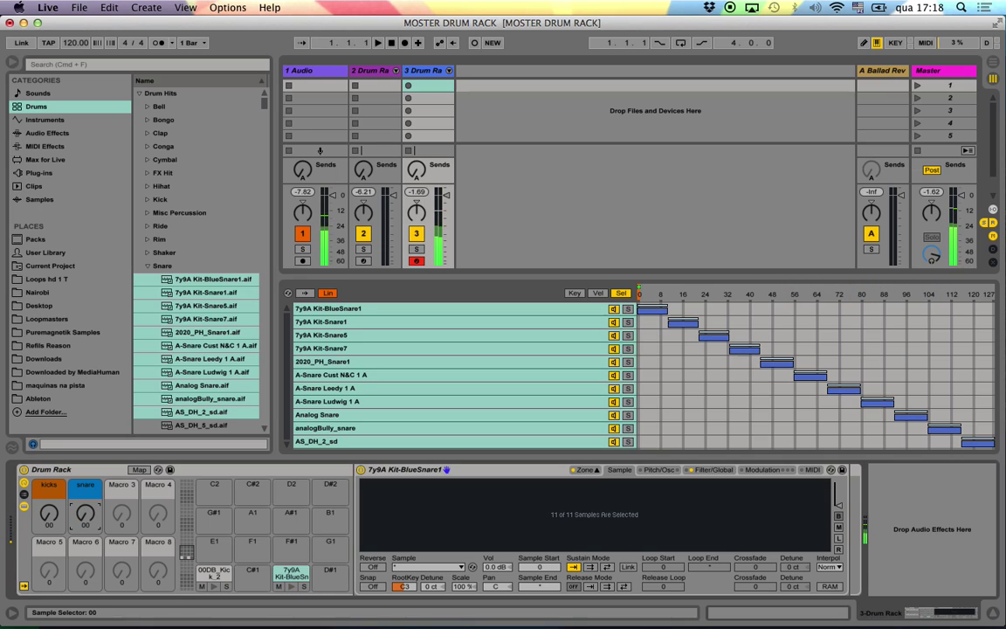
- Save the Drum Rack as a User Library preset, adding the owner's first name after "Drum Rack" in its name
{"action": "left_click", "coordinate": [169, 469]}
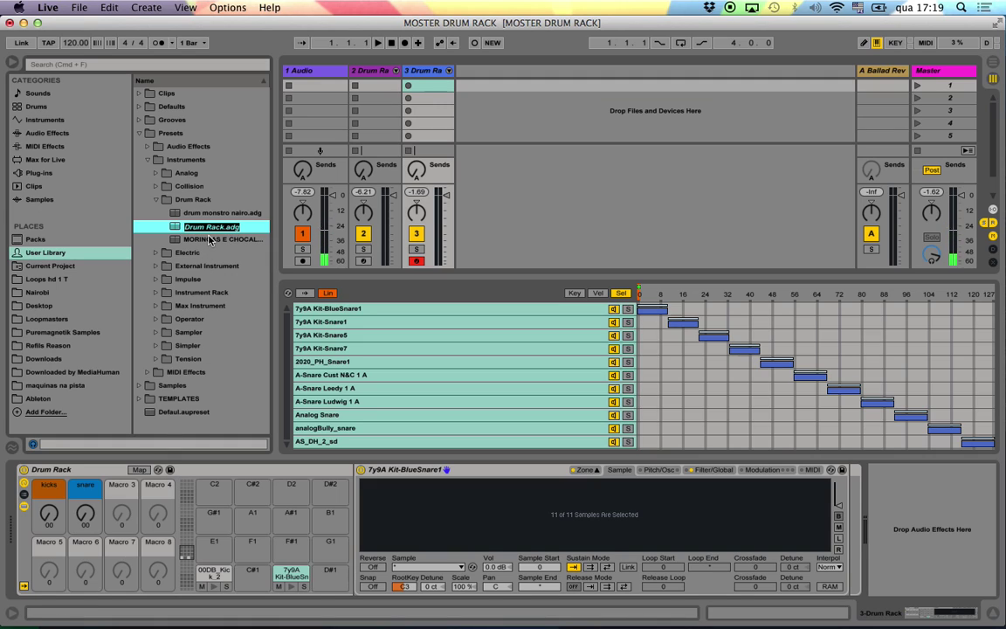
{"action": "key", "text": "Right"}
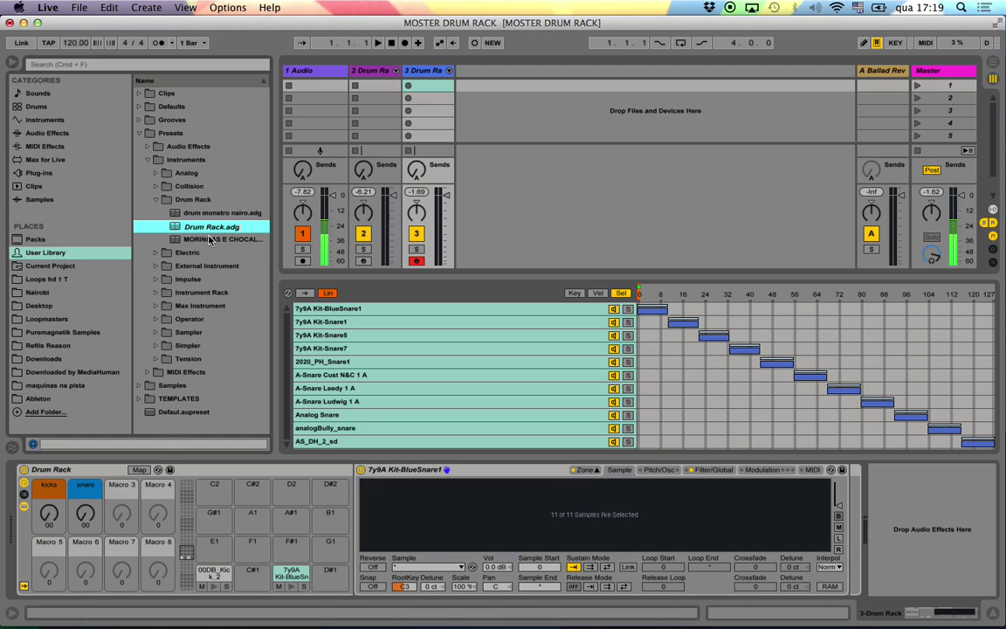
{"action": "type", "text": "nairo"}
{"action": "key", "text": "Return"}
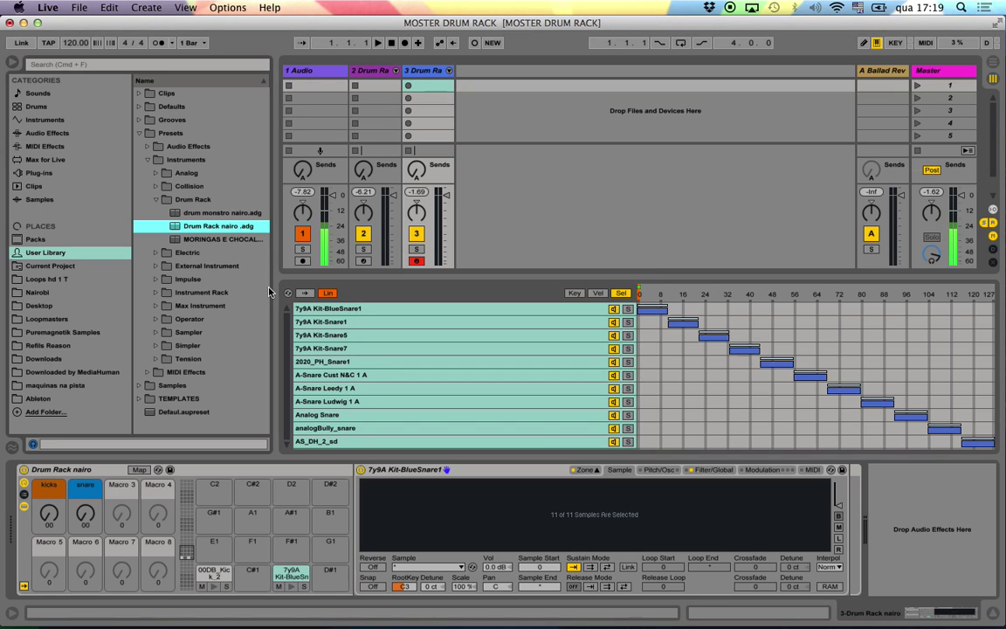